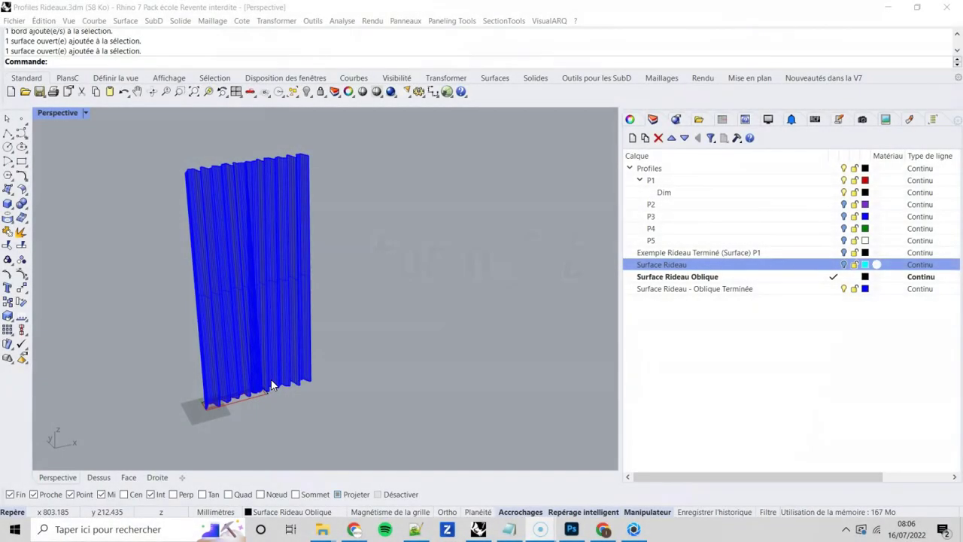
Turn off the 'Surface Rideau - Oblique Terminée' layer, leaving only the wavy profile curves visible.
left_click(224, 216)
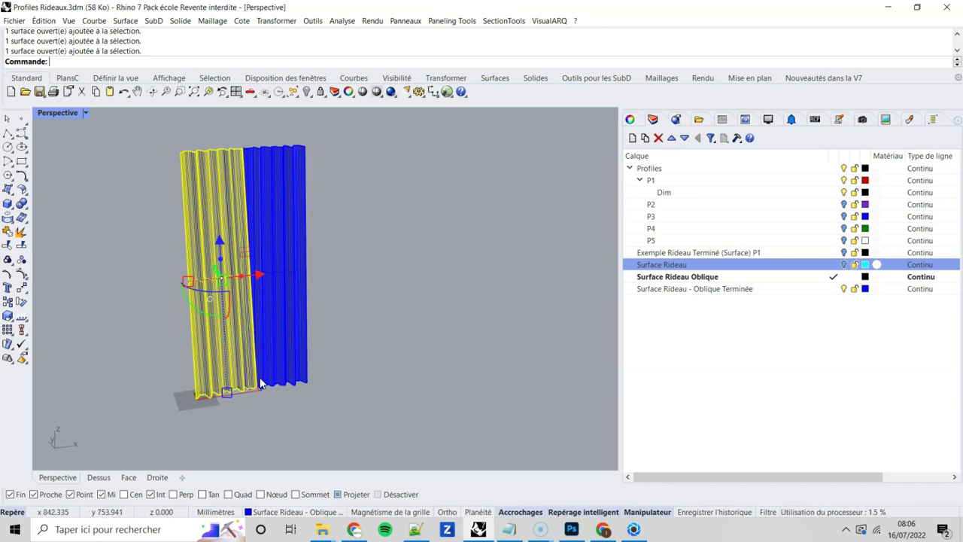
right_click_drag(261, 384, 340, 339)
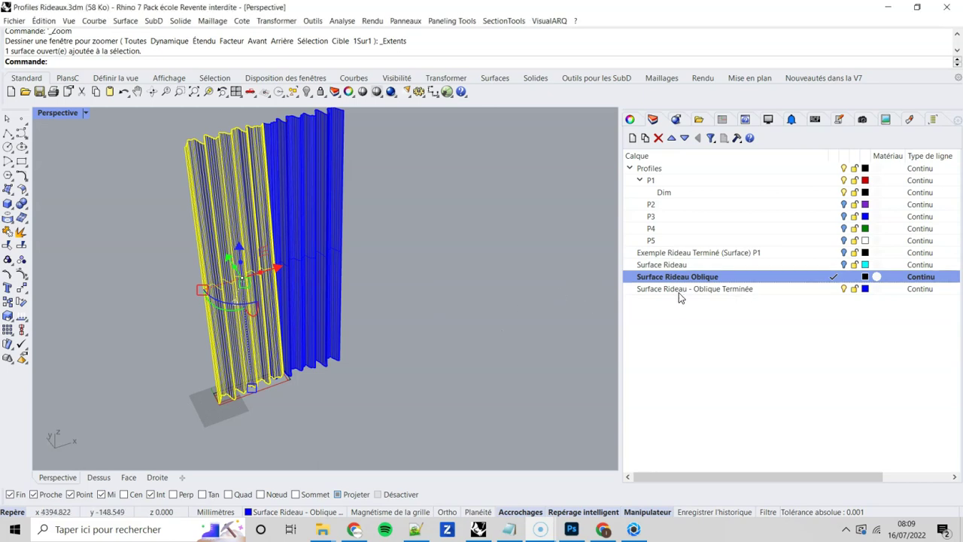
left_click(843, 290)
mouse_move(410, 376)
right_mouse_down()
mouse_move(390, 340)
mouse_move(330, 351)
right_mouse_up()
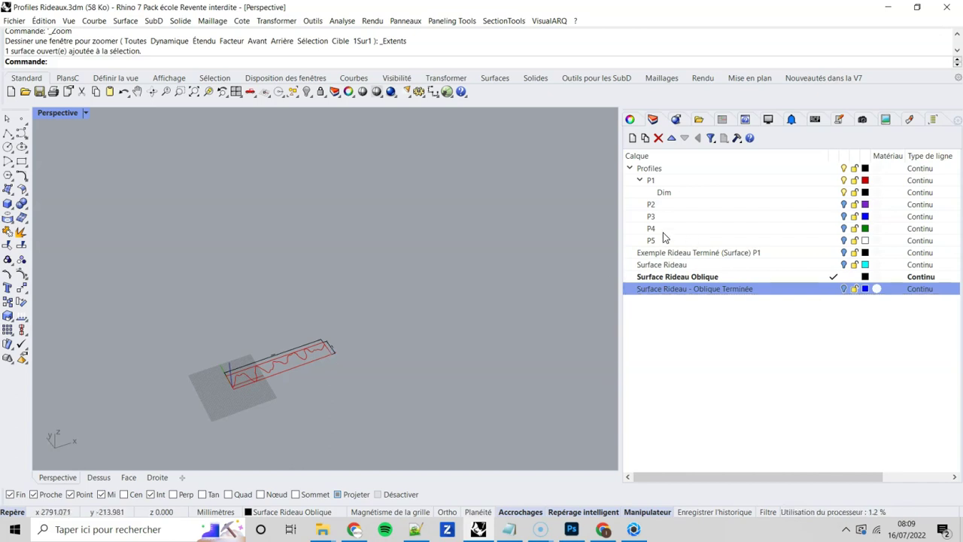
Make P3 the current layer and extrude the wavy profile curve upward by 2500.
left_click(834, 217)
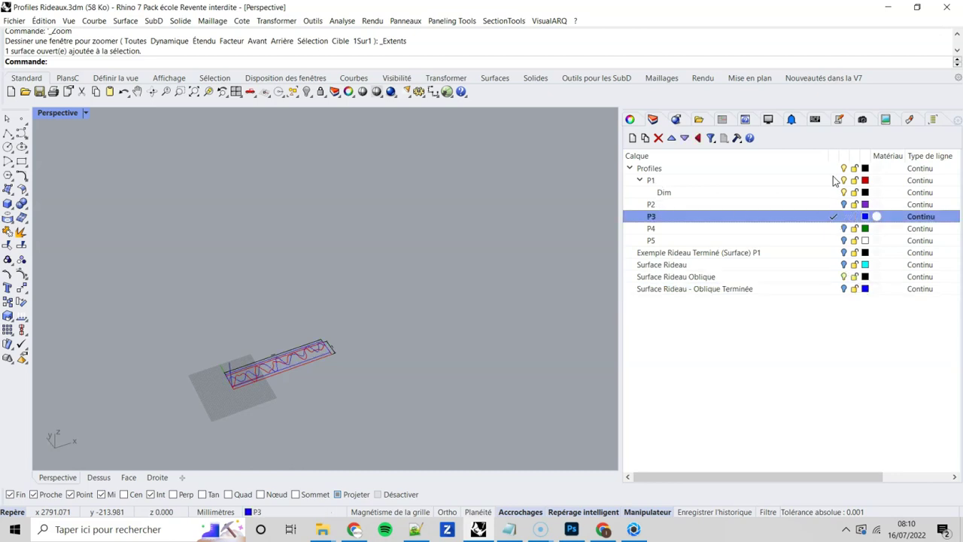
left_click(835, 181)
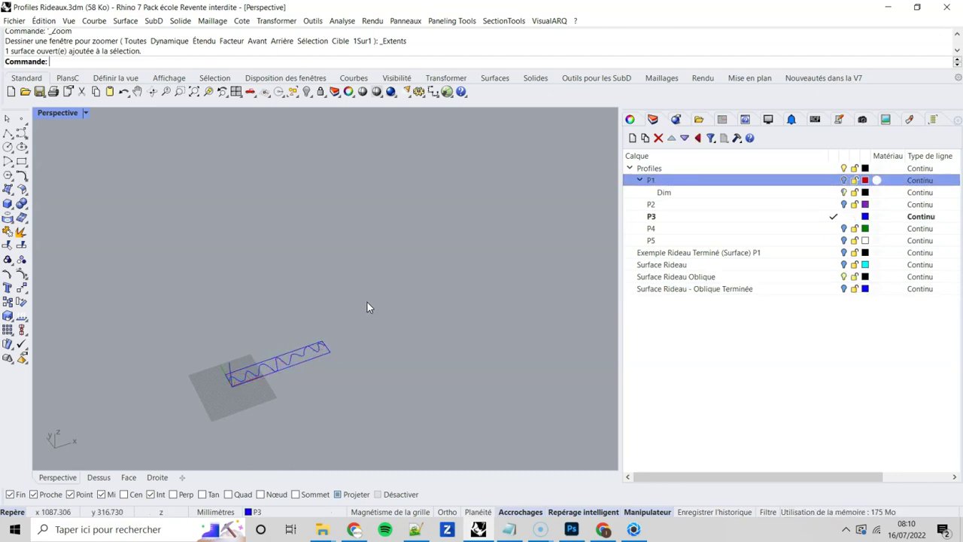
right_click_drag(367, 301, 328, 333)
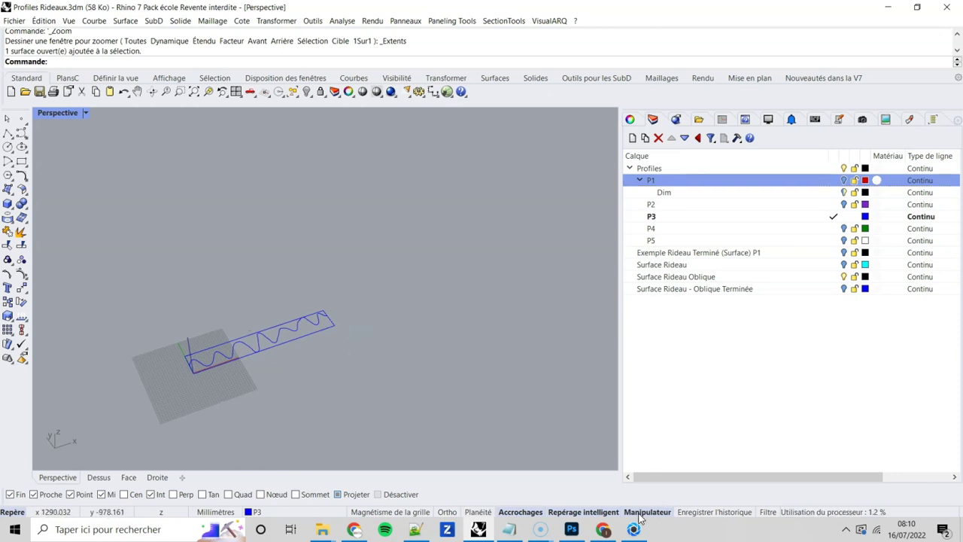
left_click(258, 340)
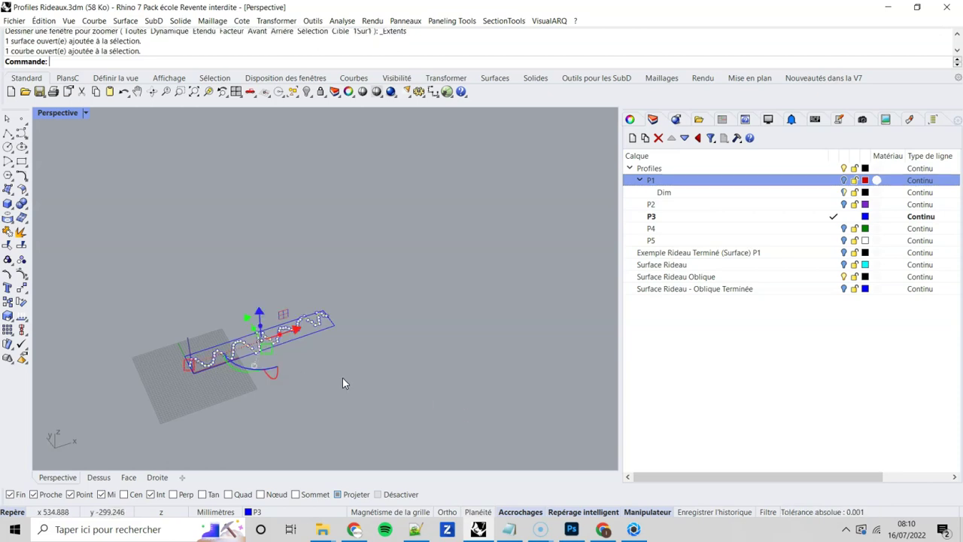
right_click_drag(342, 383, 275, 314)
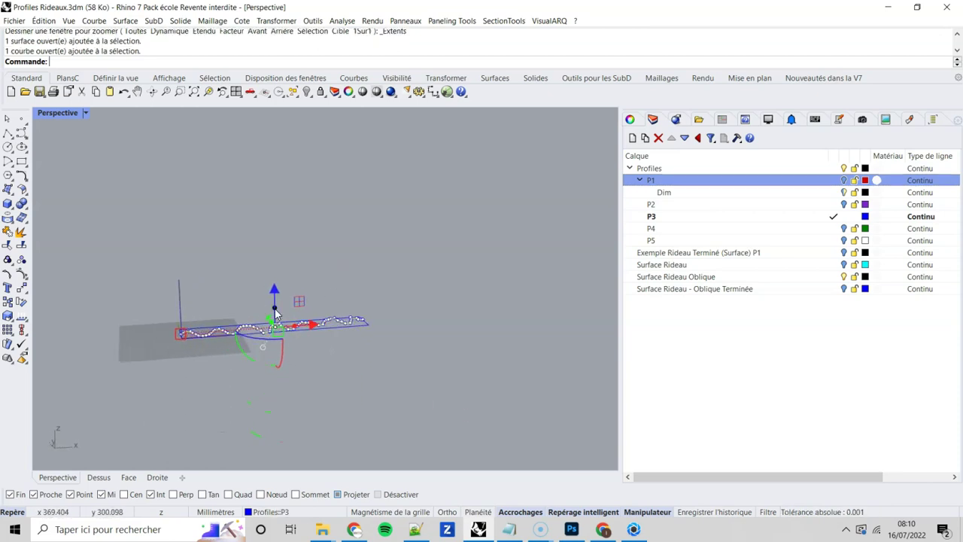
left_click(276, 315)
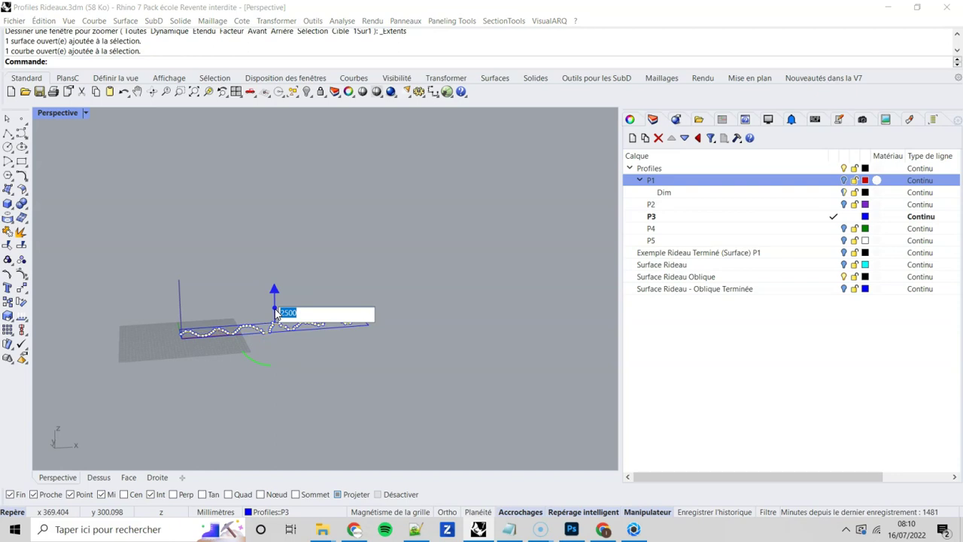
Confirm the 2500 extrusion, undo the layer change, and select the curtain extrusion.
key("Return")
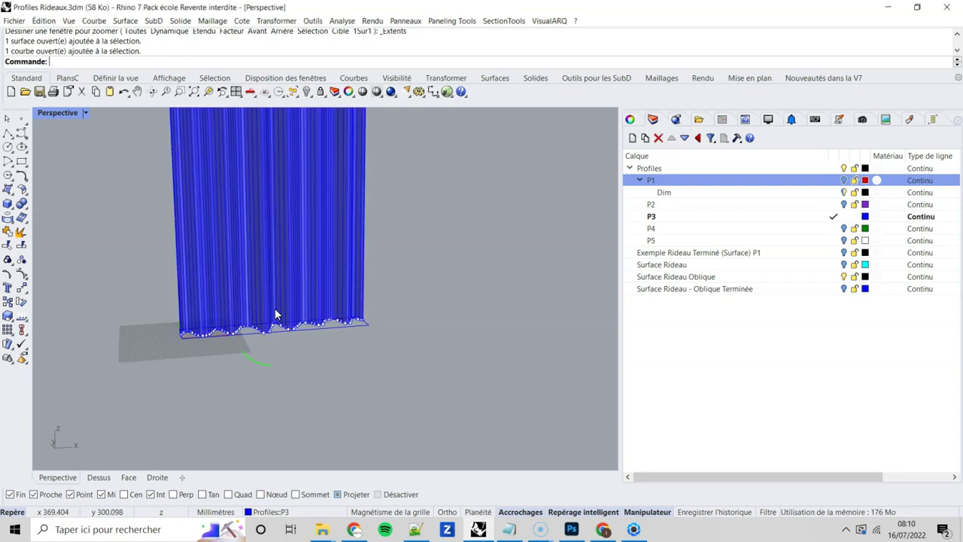
key("ctrl+z")
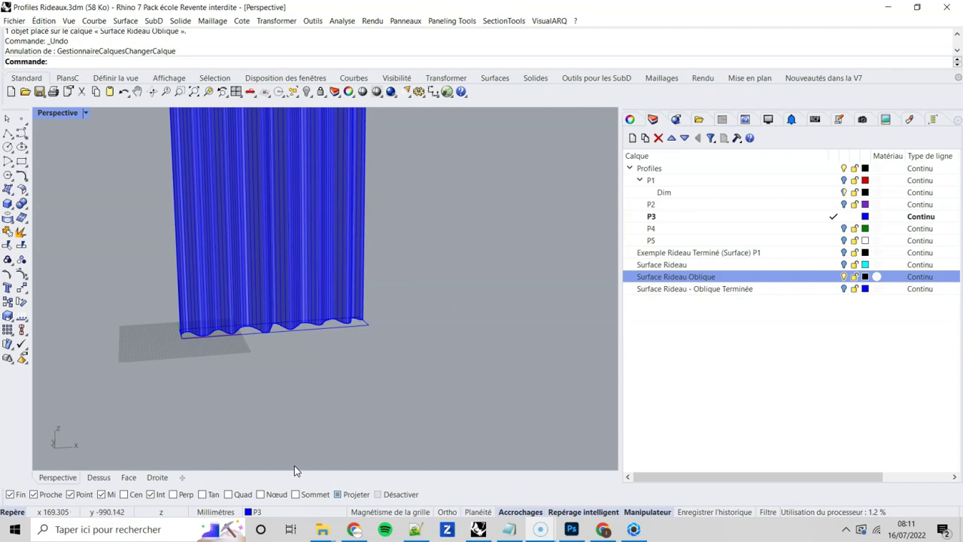
left_click(270, 224)
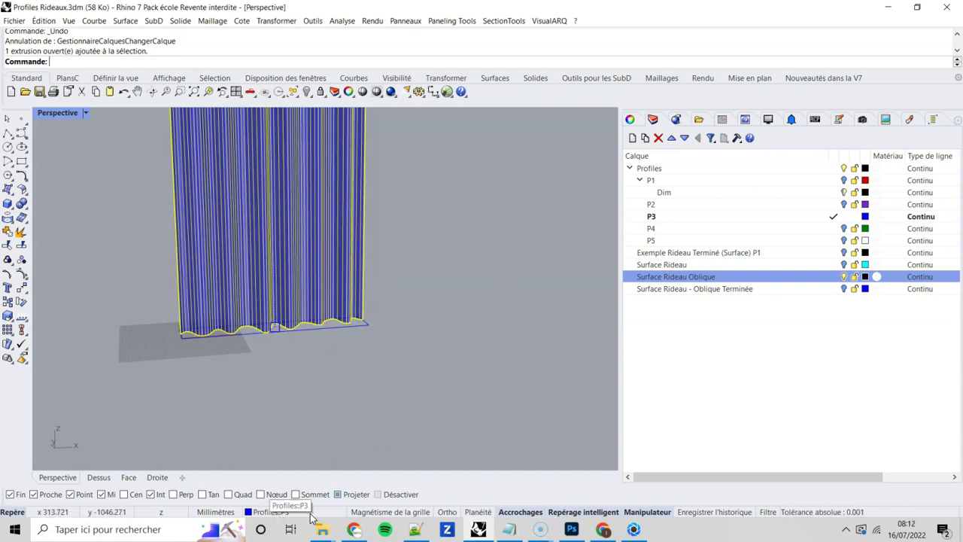
left_click(479, 372)
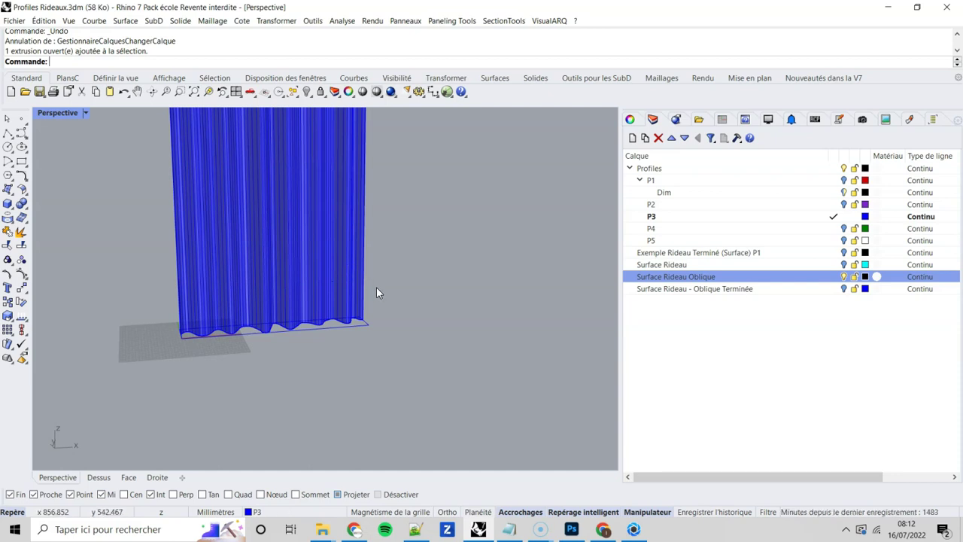
left_click(283, 258)
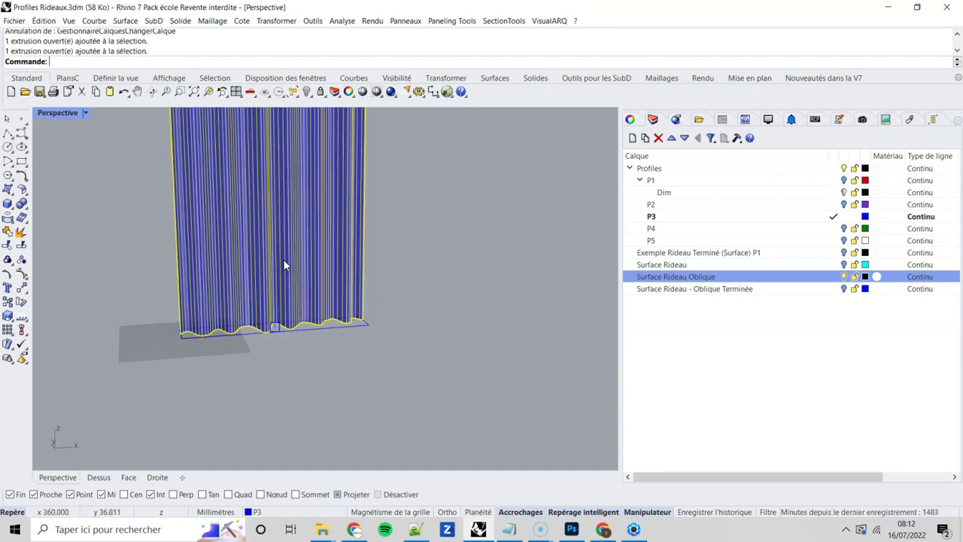
Move the curtain onto the 'Surface Rideau Oblique' layer and make that layer current.
left_click(279, 512)
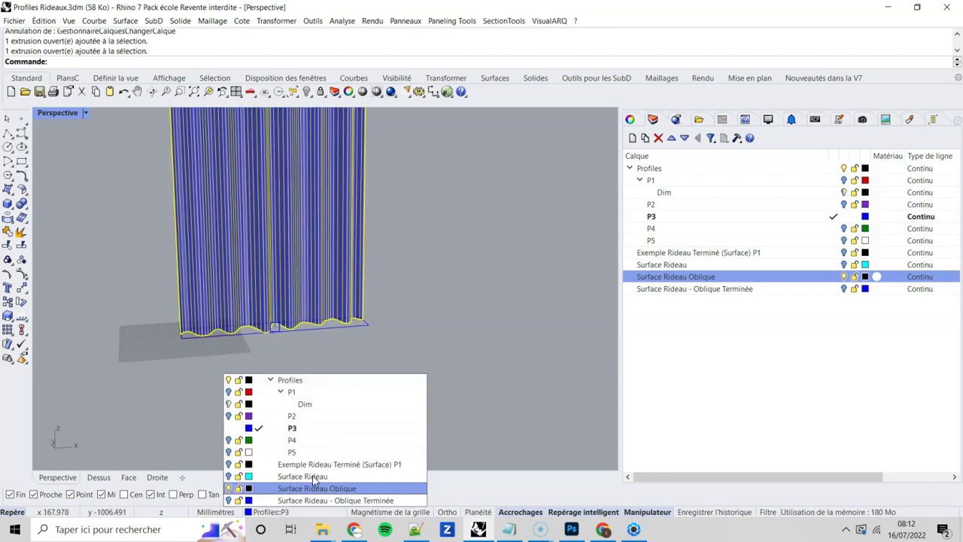
left_click(350, 488)
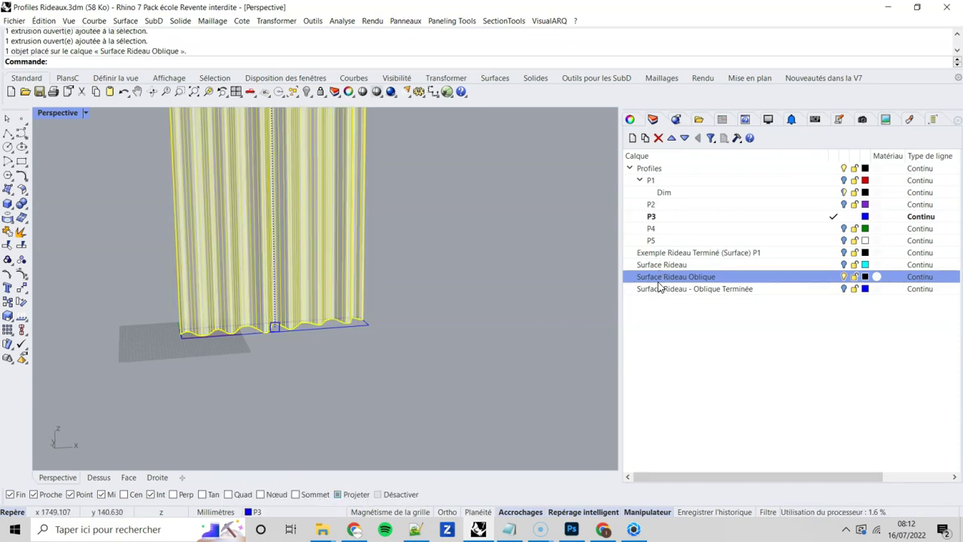
left_click(834, 278)
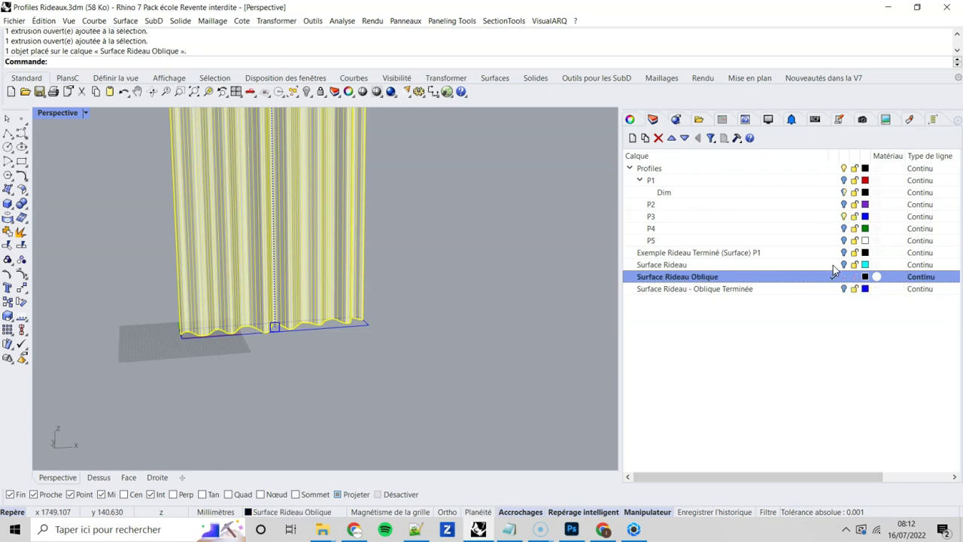
left_click(843, 218)
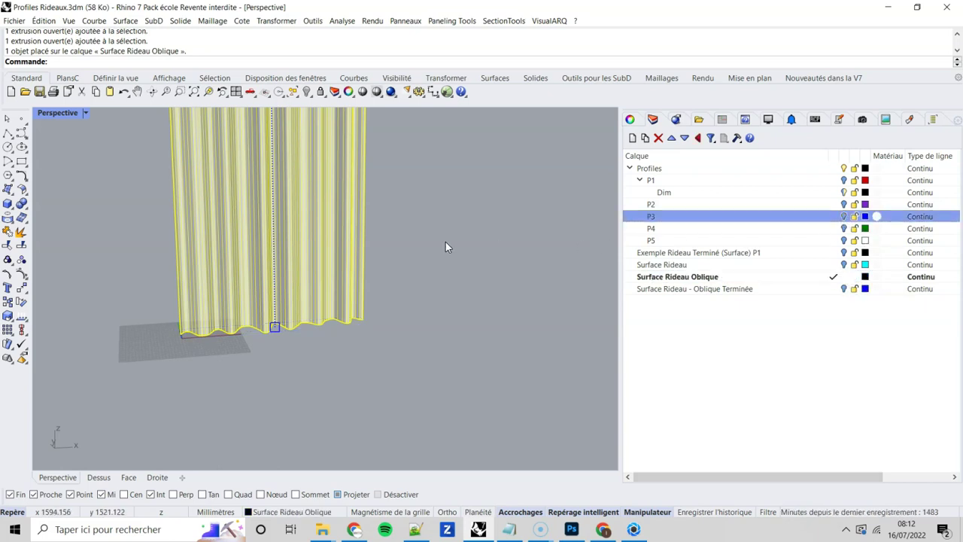
Zoom to fit the whole curtain and orbit to view its wavy top edge.
left_click(194, 93)
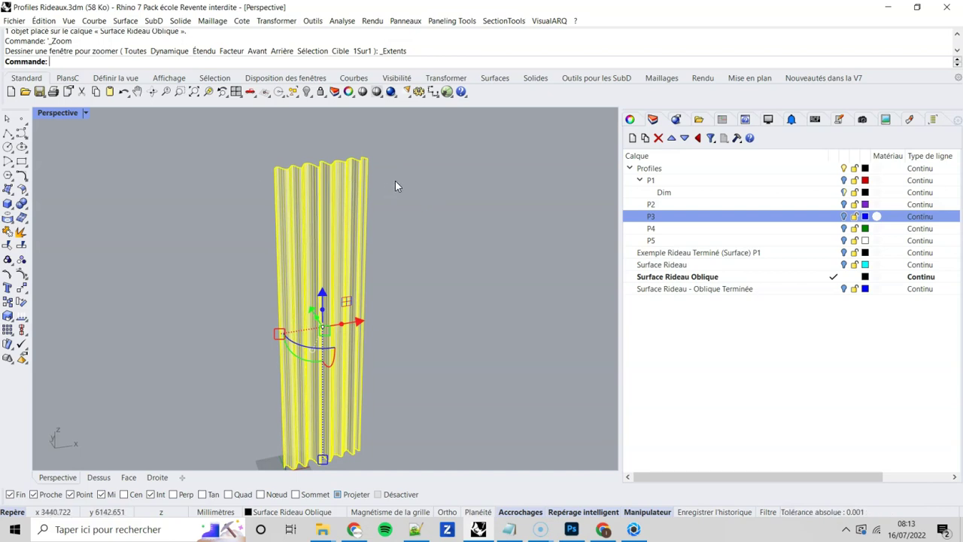
scroll(395, 184, "up", 3)
right_click_drag(398, 209, 461, 219)
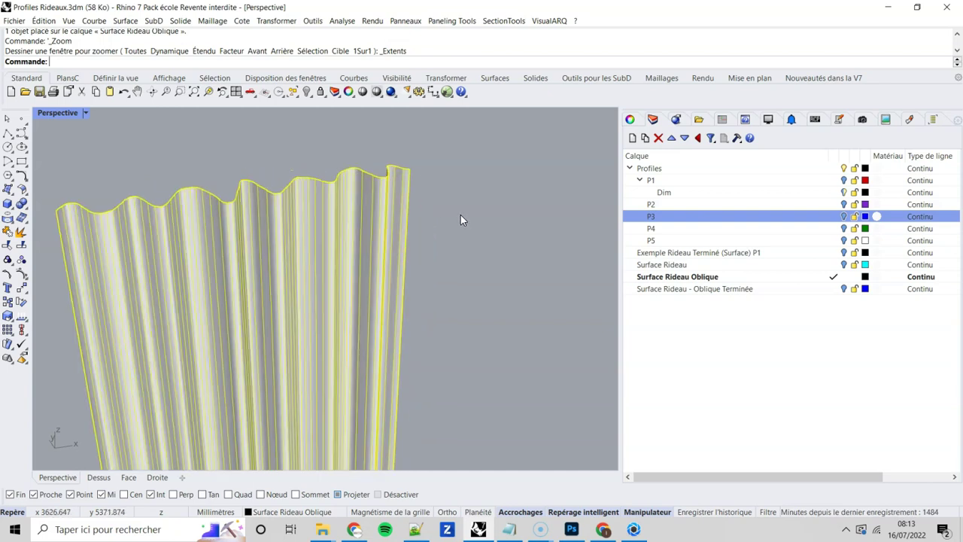
left_click(461, 218)
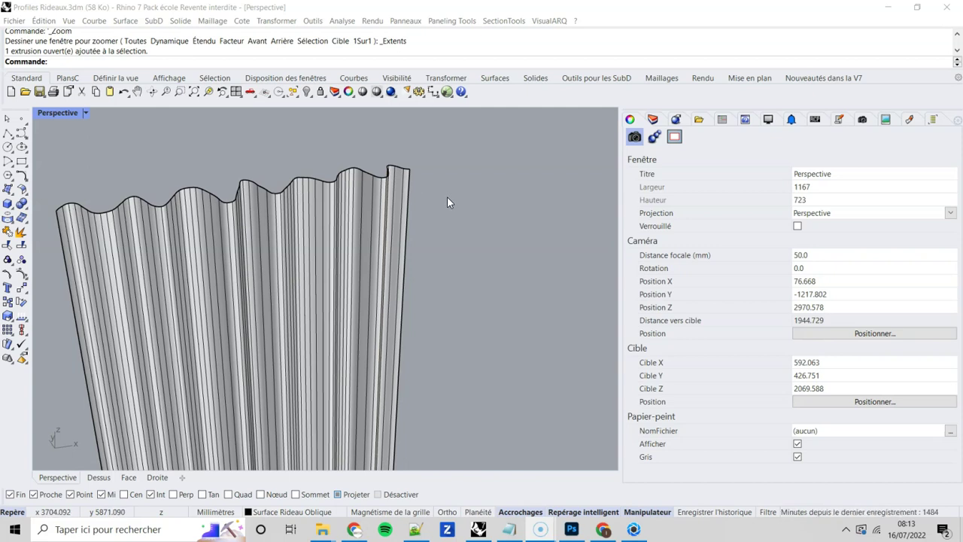
Inspect the curtain's object properties, then deselect it and open the selection filter.
left_click(269, 211)
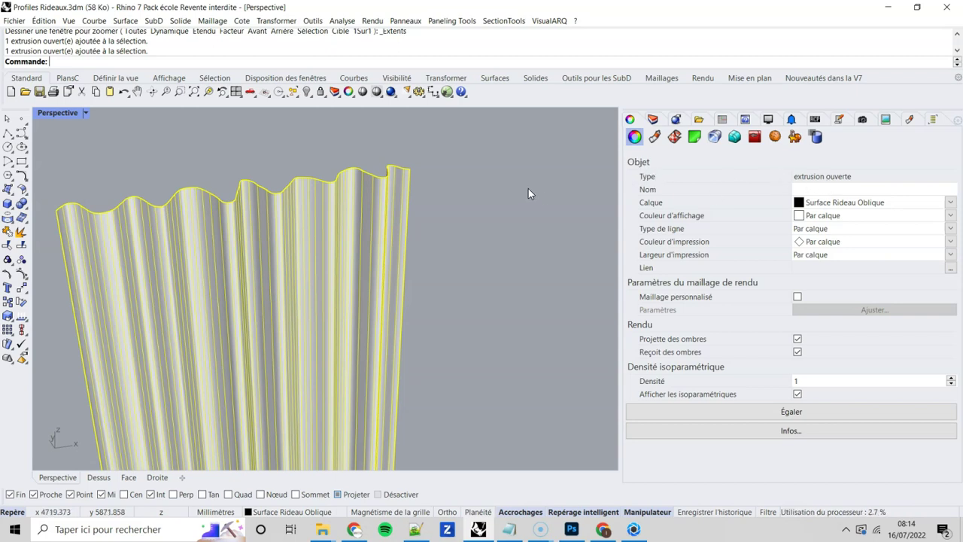
left_click(370, 269)
key("alt")
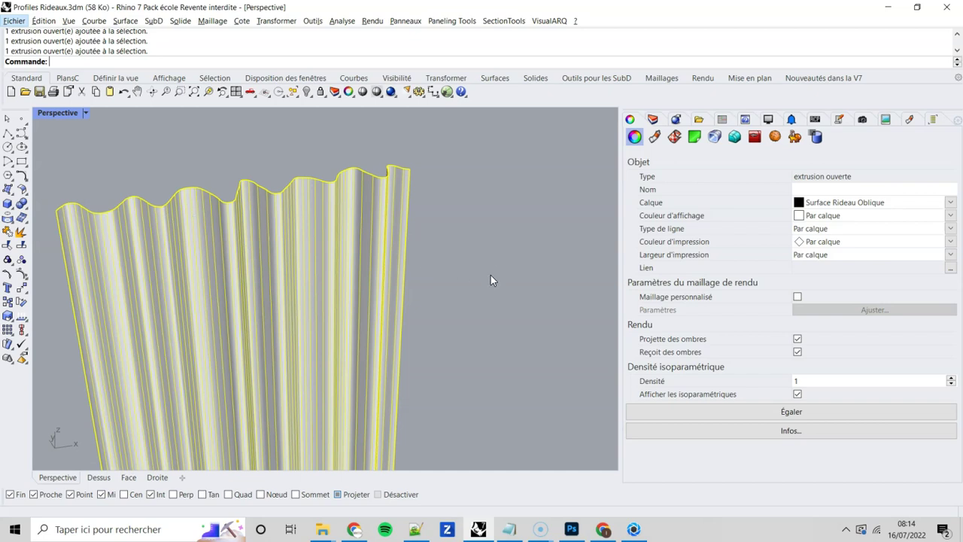
left_click(490, 248)
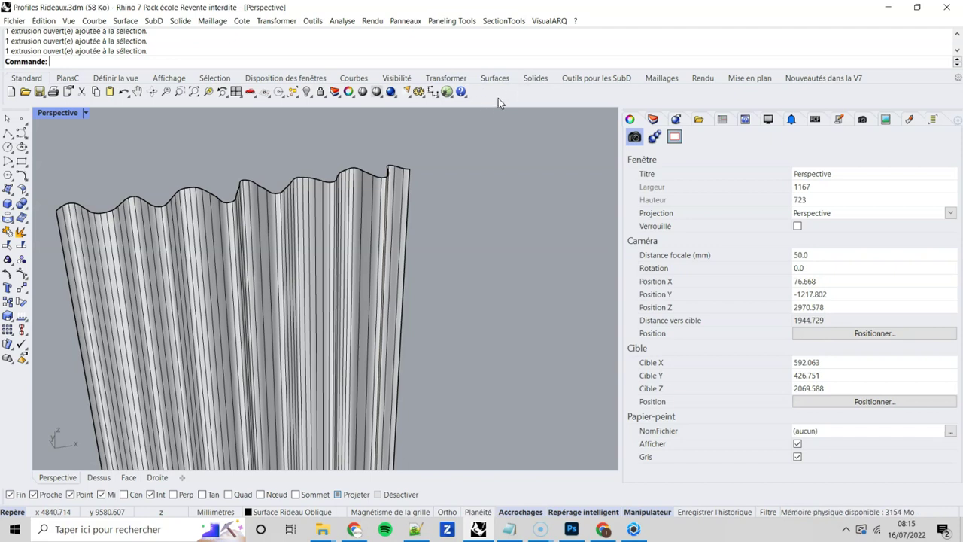
left_click(768, 512)
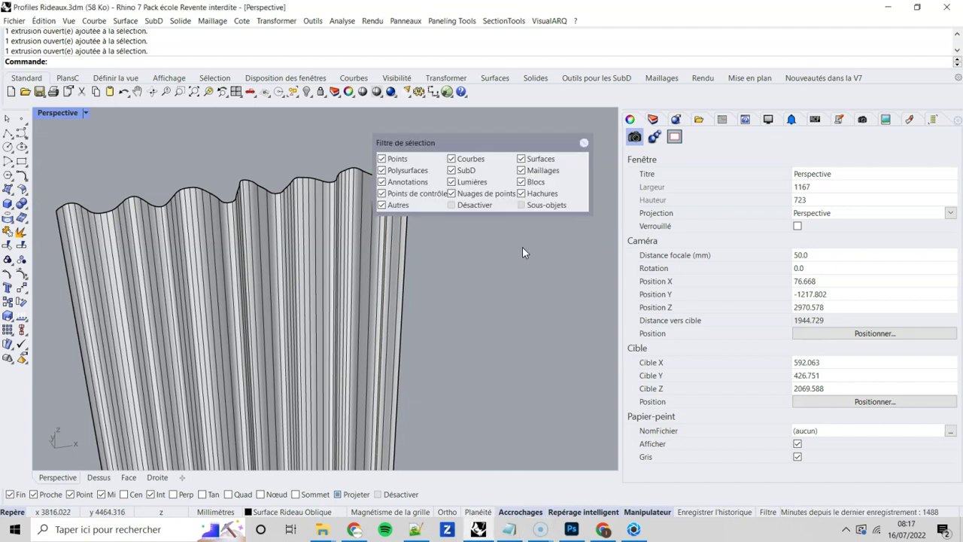
Enable sub-object picking limited to Courbes/Bords and select only the curtain's top wavy edge.
left_click(523, 204)
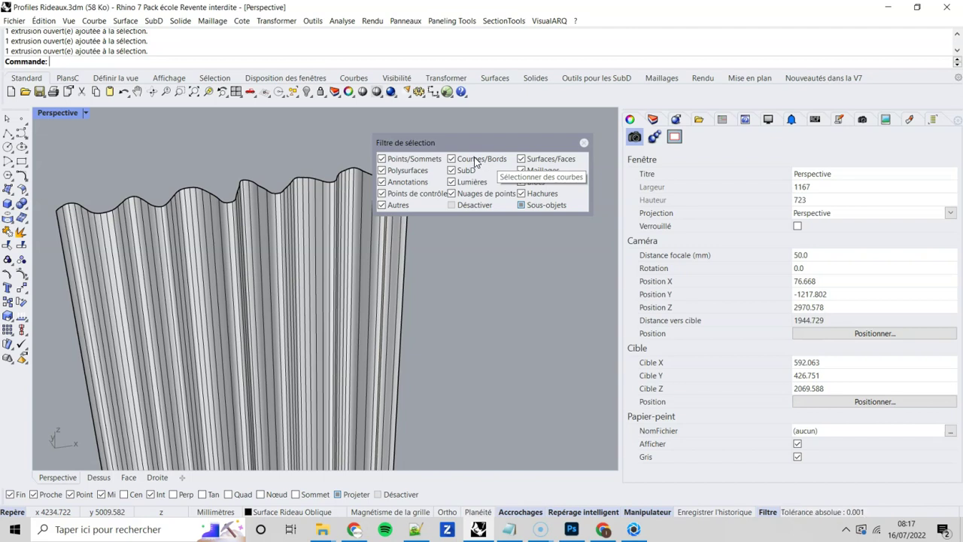
right_click(476, 164)
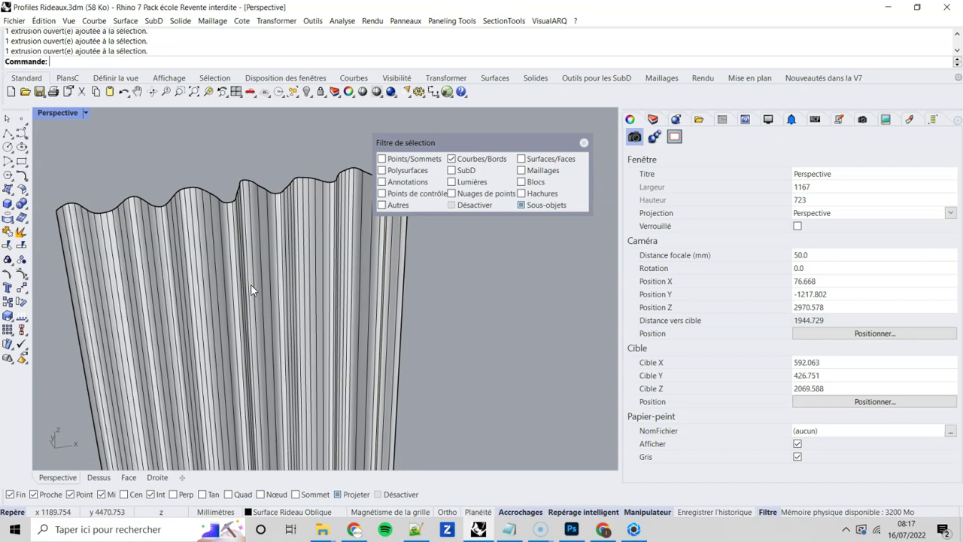
left_click(109, 213)
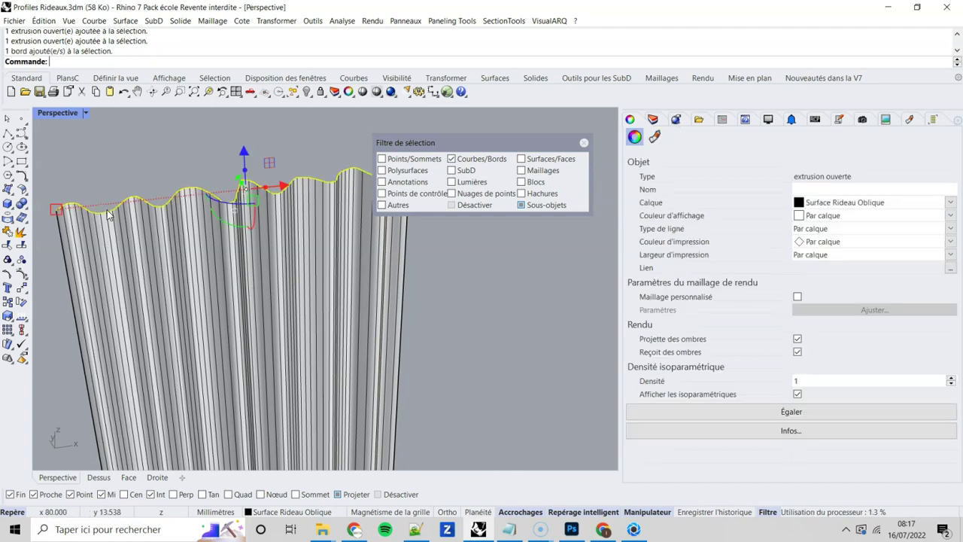
left_click(461, 264)
left_click(405, 257)
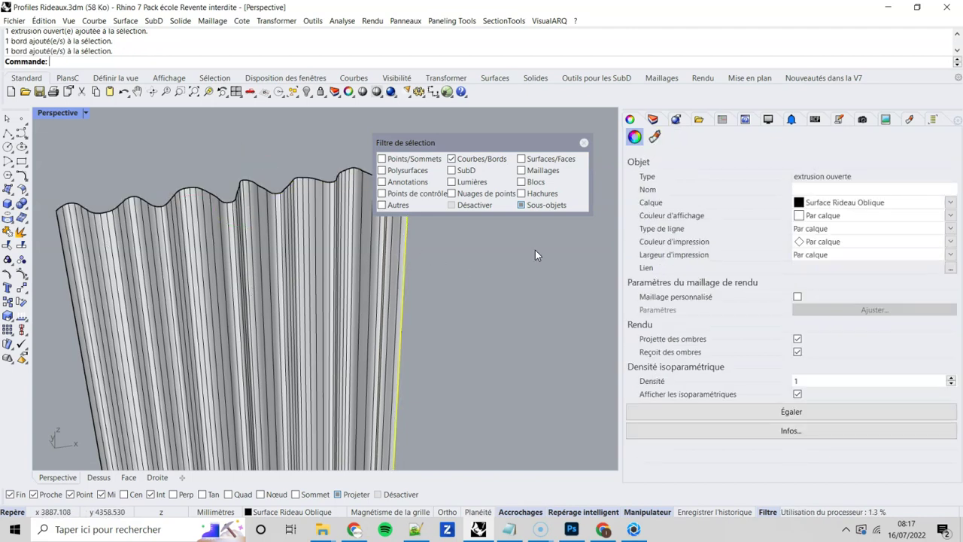
left_click(532, 261)
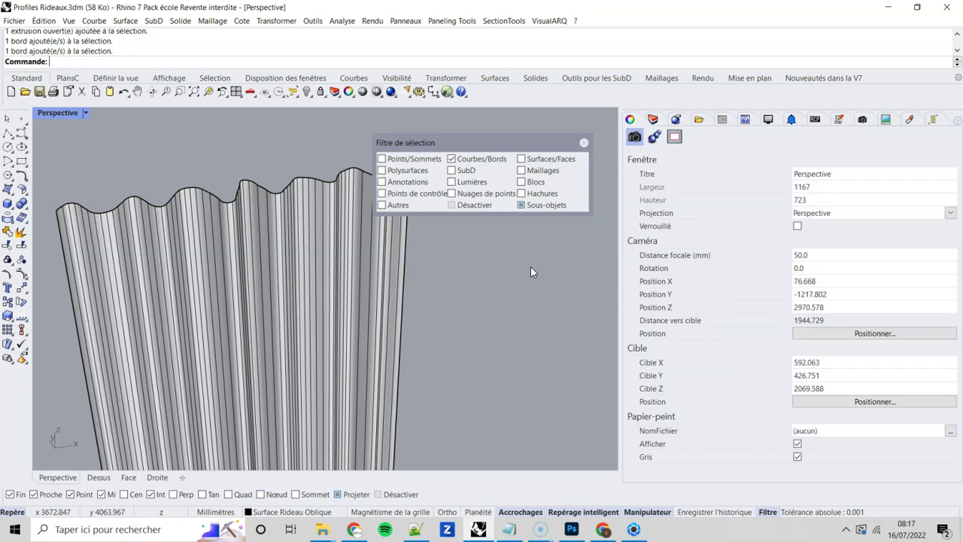
left_click(232, 209)
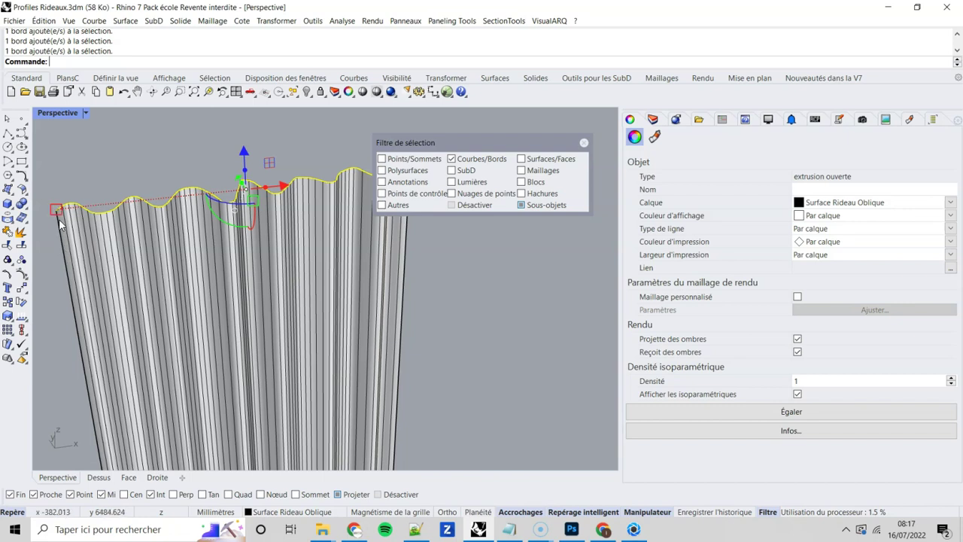
Relocate the gumball origin to the top edge's left end, with planar snapping off.
left_click_drag(420, 145, 495, 144)
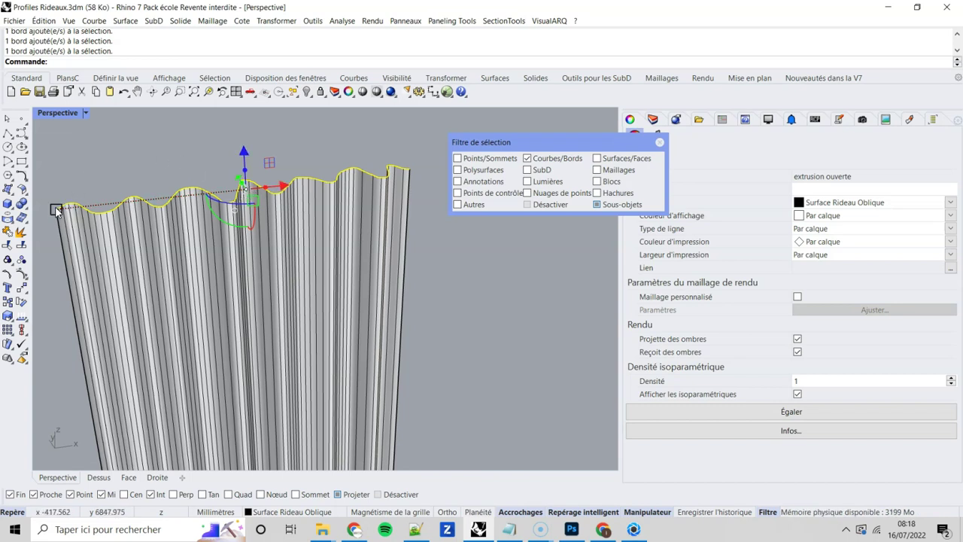
right_click(235, 216)
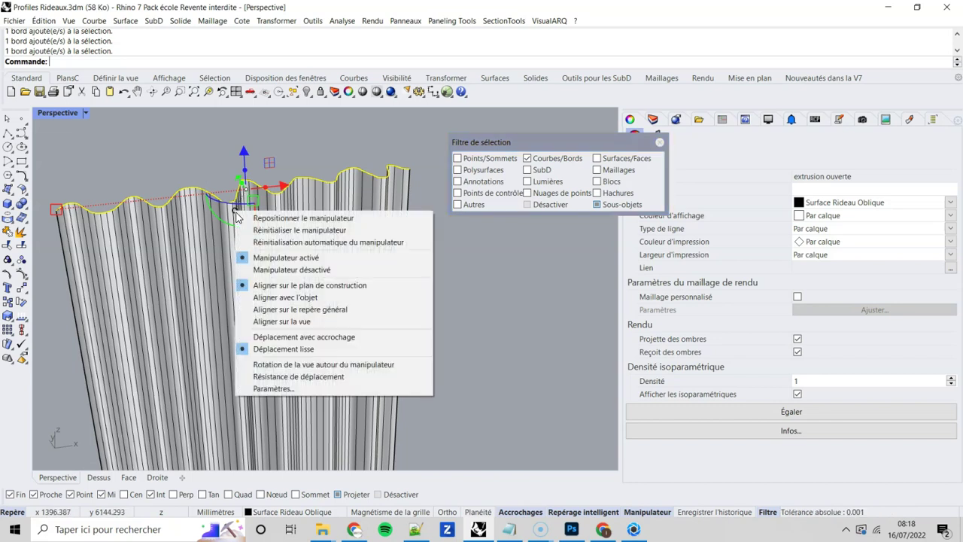
left_click(307, 220)
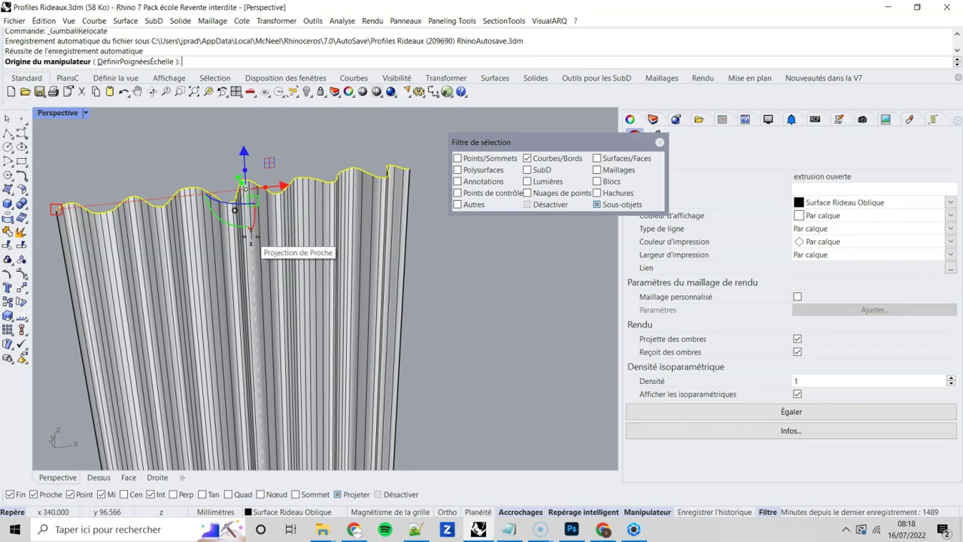
left_click(338, 494)
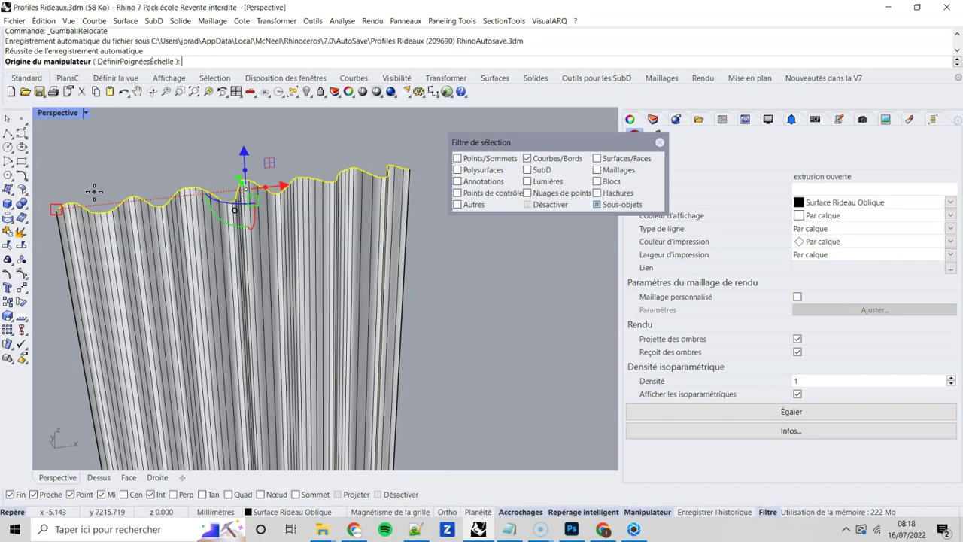
left_click(53, 209)
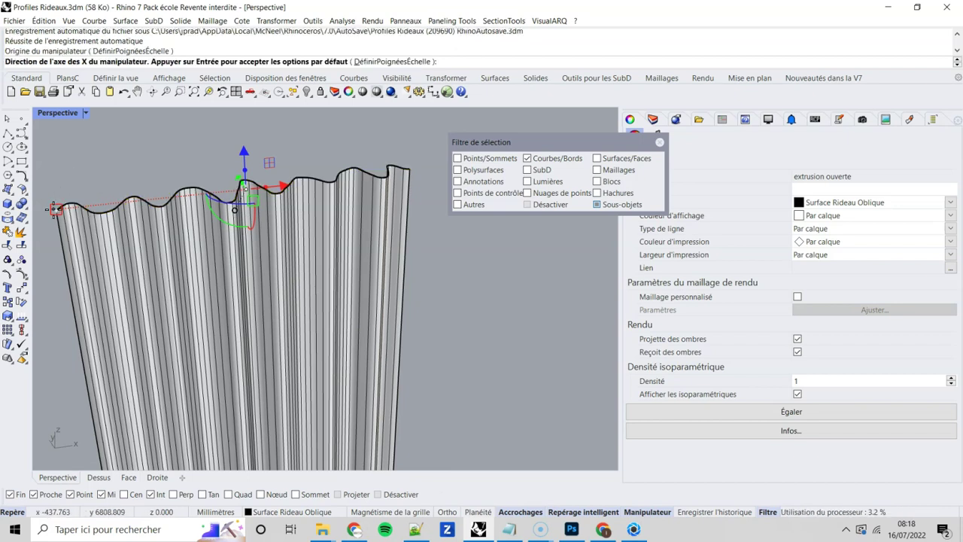
key("Return")
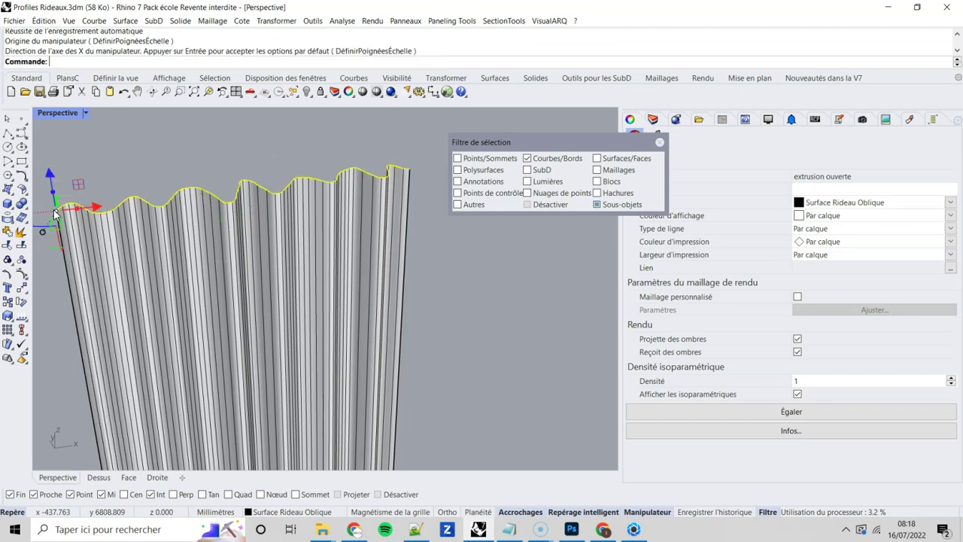
Scale the top wavy edge narrower toward its left end using the gumball.
scroll(337, 268, "down", 2)
mouse_move(333, 271)
right_mouse_down("shift")
mouse_move(402, 274)
mouse_move(398, 286)
right_mouse_up("shift")
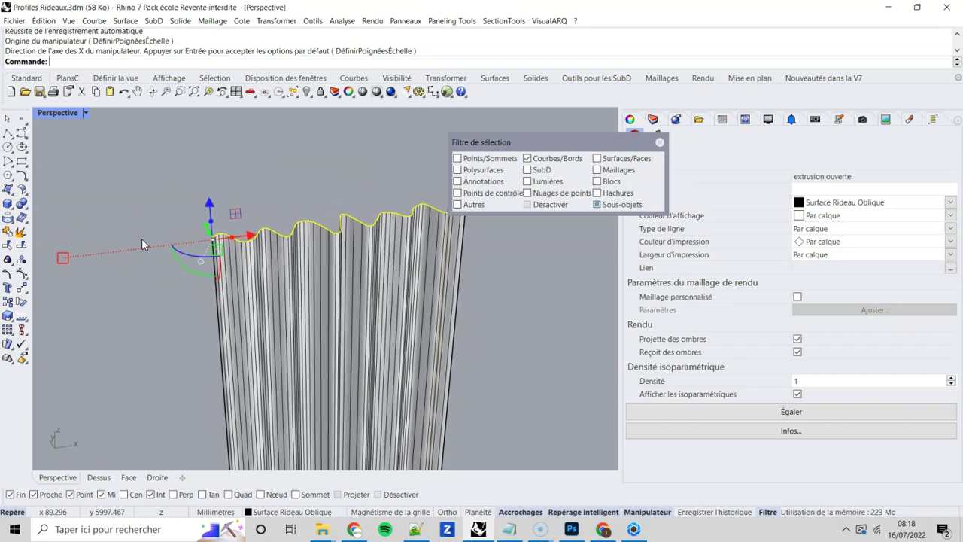
left_click_drag(64, 257, 69, 257)
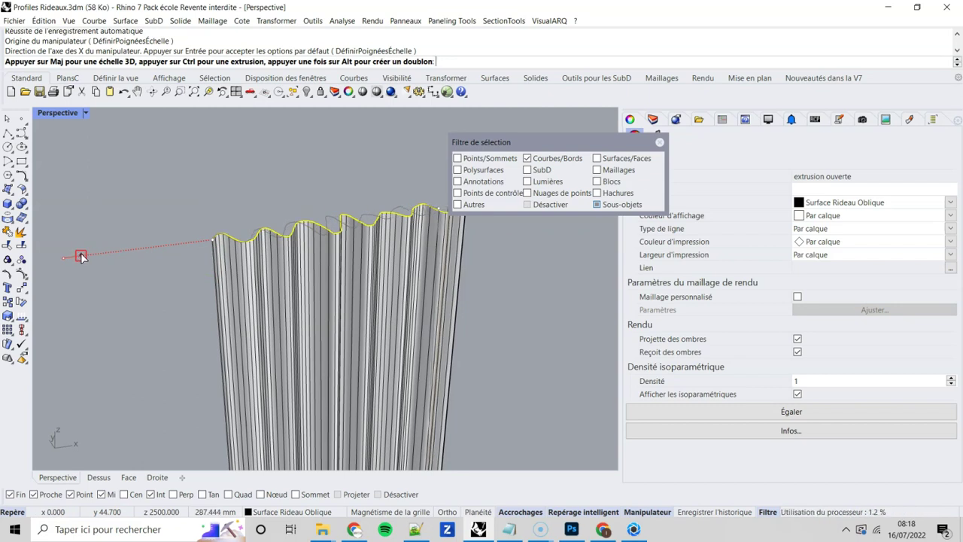
left_click_drag(82, 257, 82, 255)
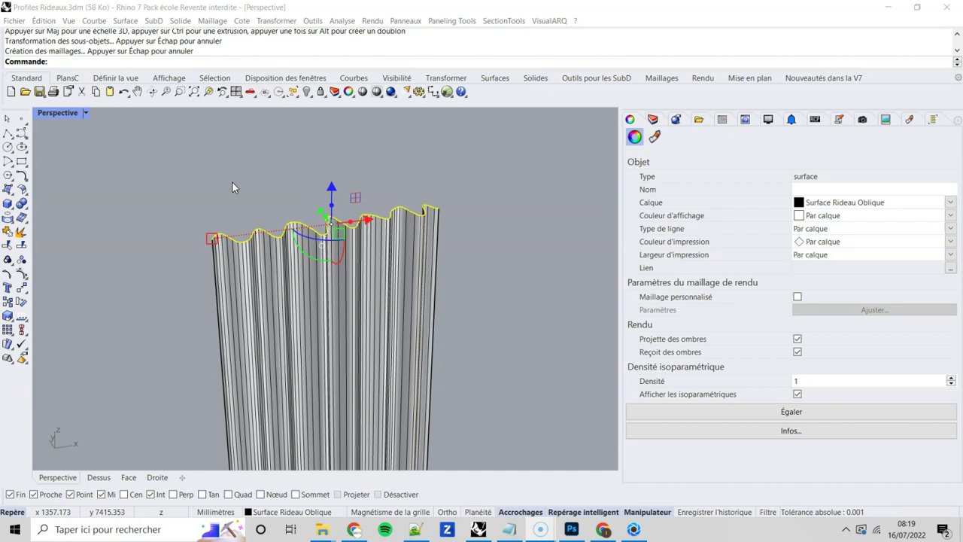
key("Escape")
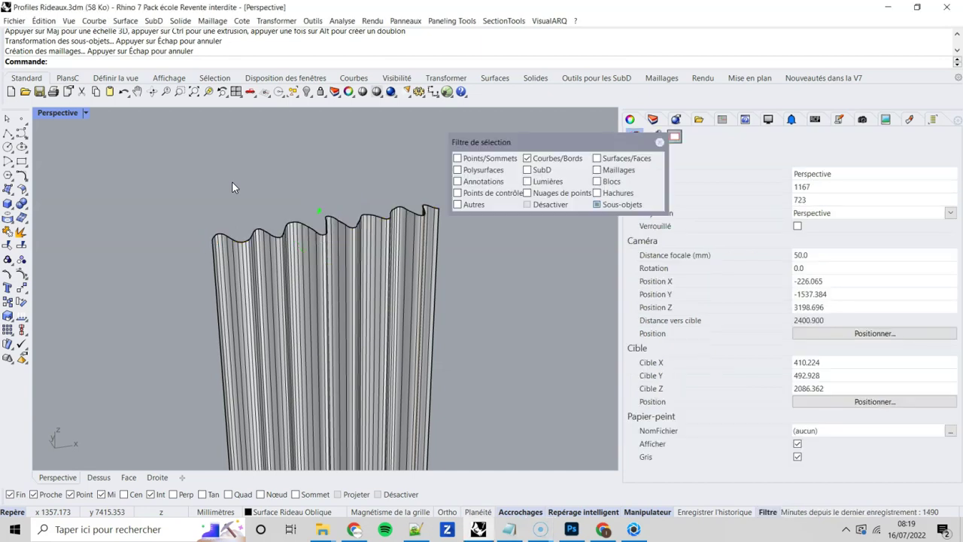
Undo the gumball scaling, reselect the curtain's top edge, and turn off the gumball.
key("ctrl+z")
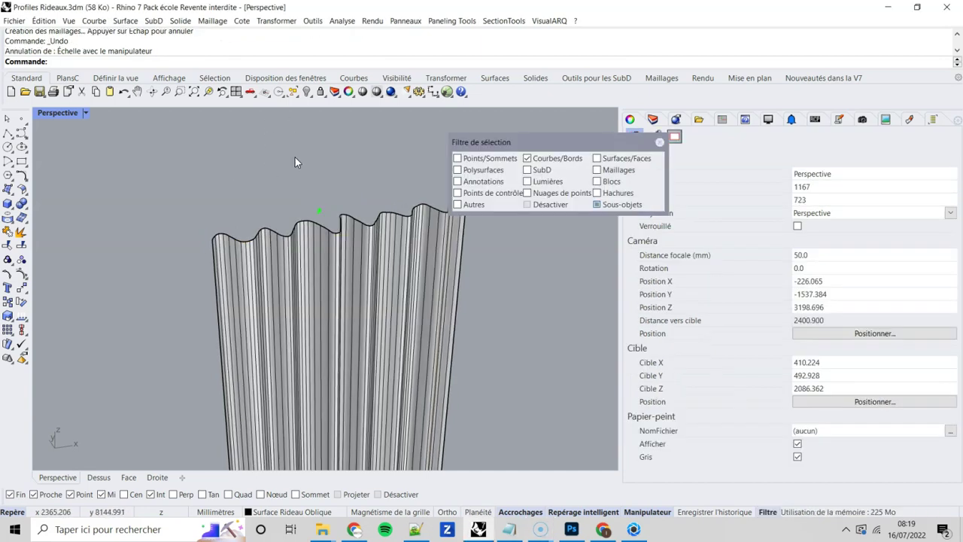
left_click(318, 223)
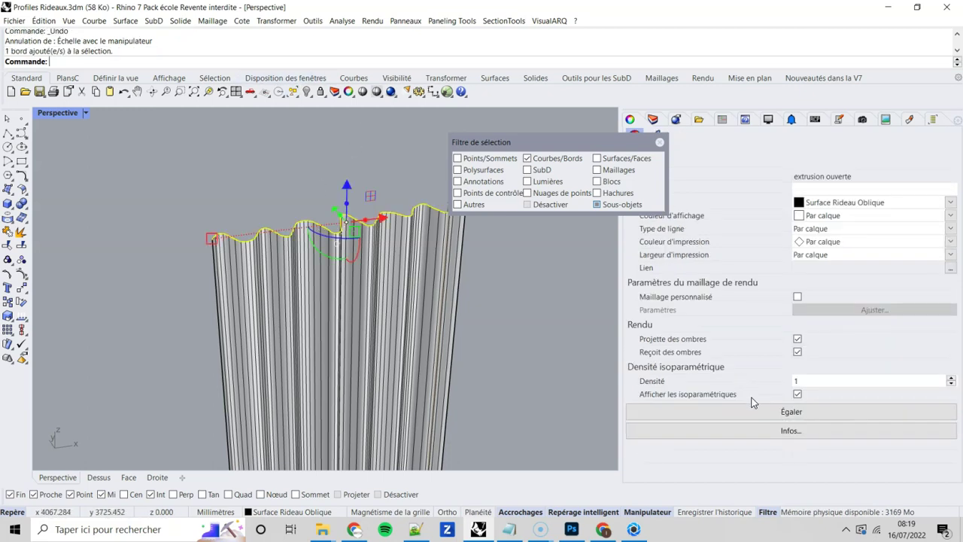
left_click(649, 512)
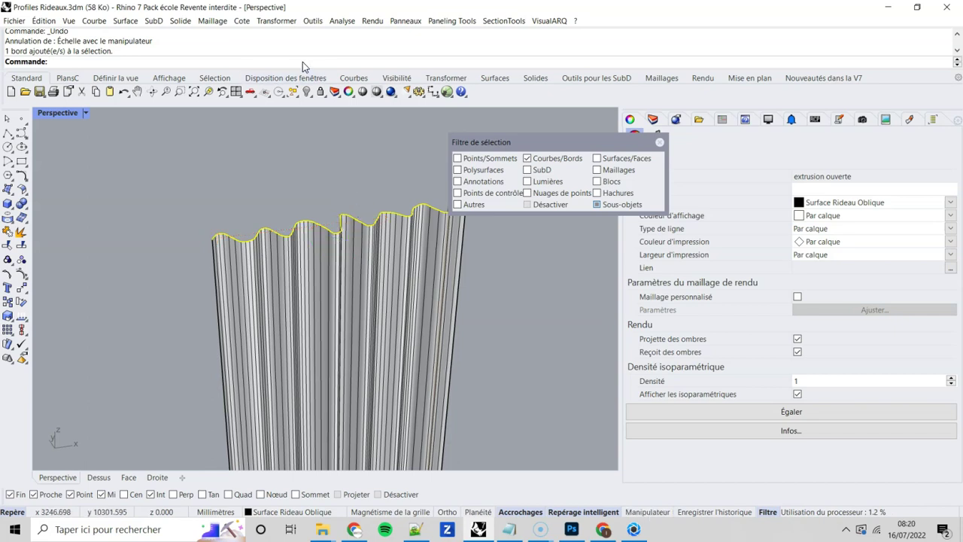
Scale the top edge one-directionally by 0.8 horizontally from its left corner.
left_click(267, 28)
mouse_move(324, 82)
left_click(428, 106)
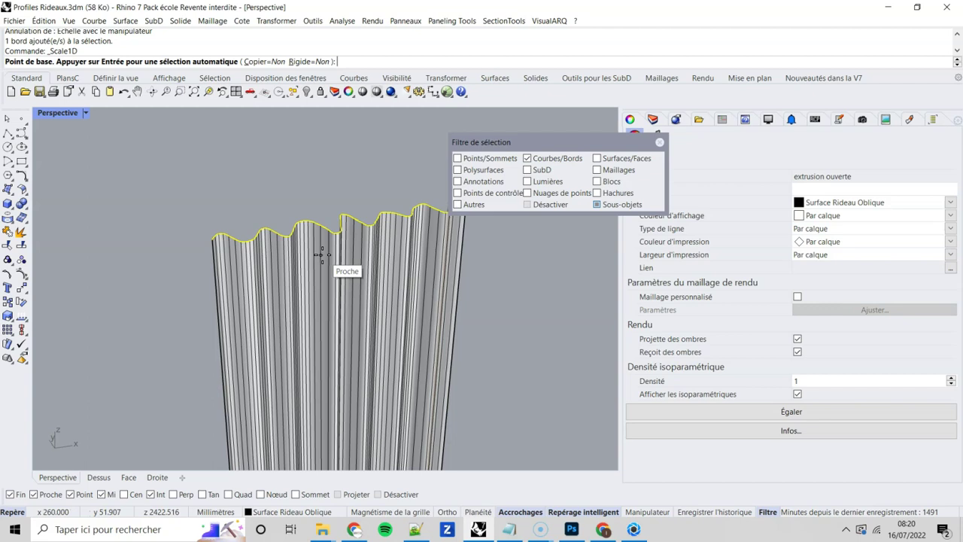
right_click_drag(600, 334, 553, 324, "shift")
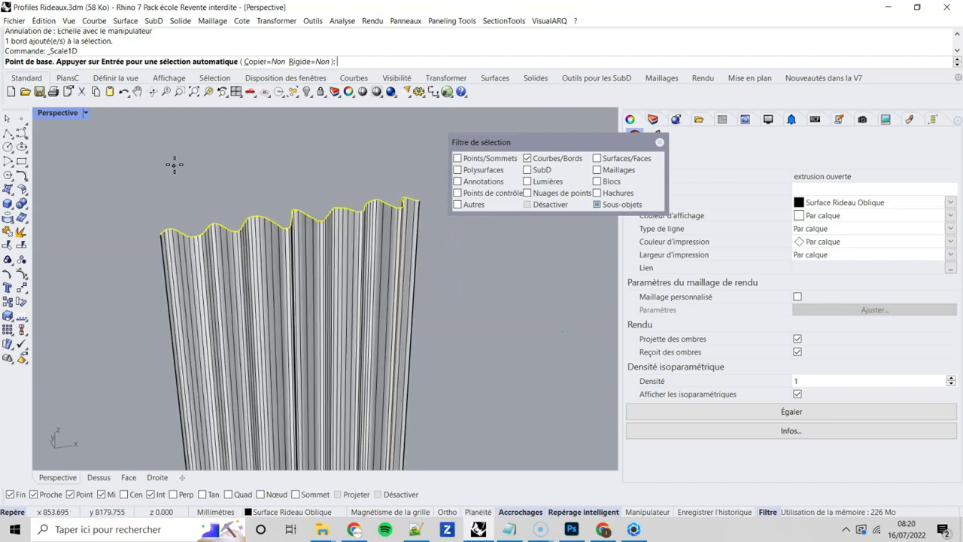
left_click(160, 235)
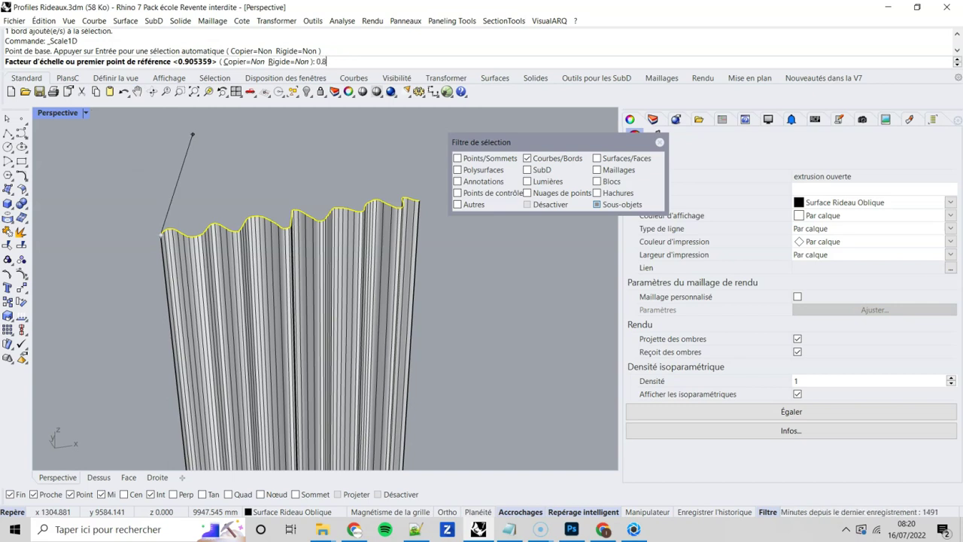
type("8")
key("Return")
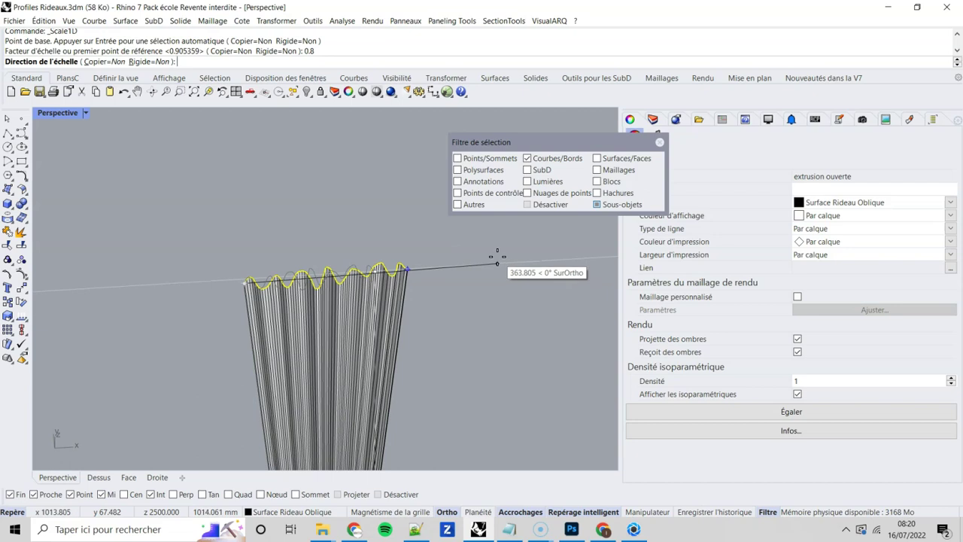
left_click(540, 257)
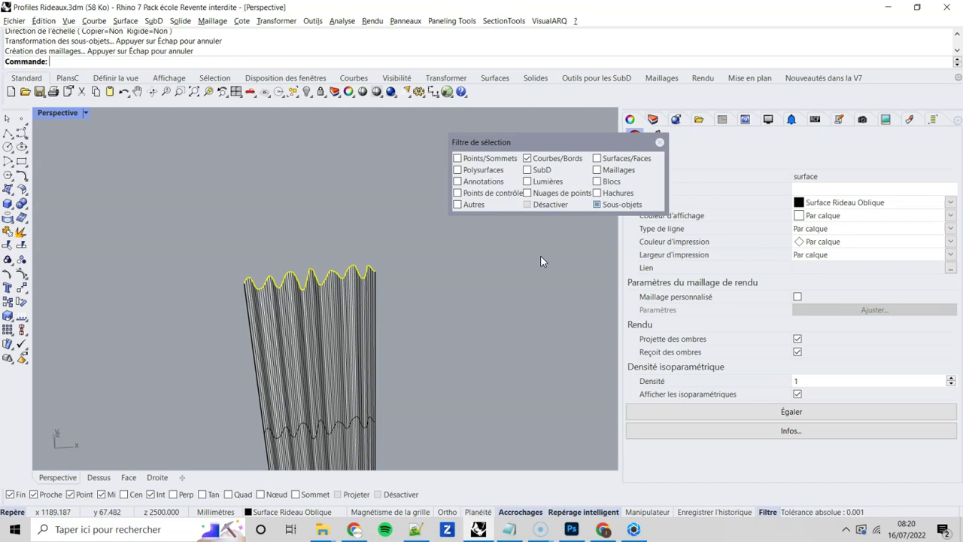
Restore the four-viewport layout, close the selection filter, and zoom extents on the curtain surface.
double_click(64, 111)
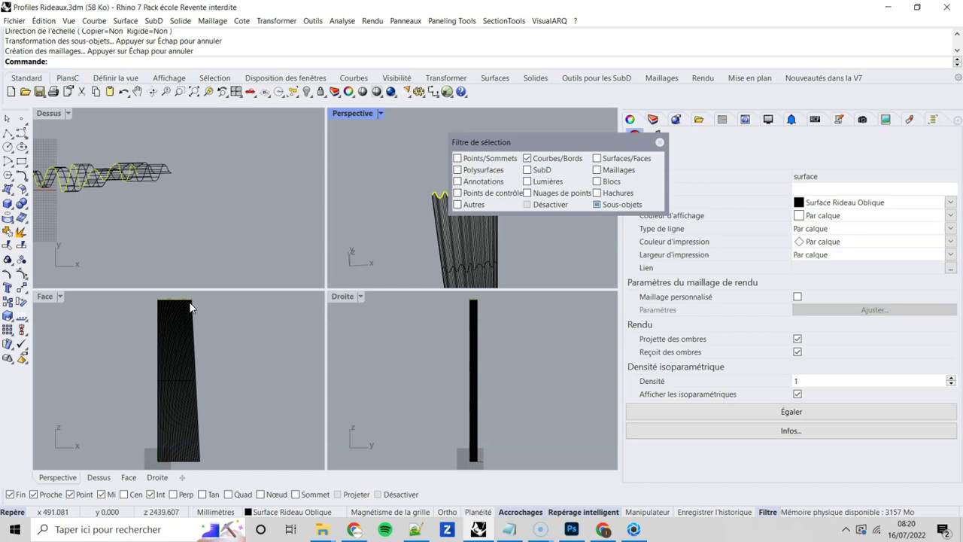
left_click(392, 172)
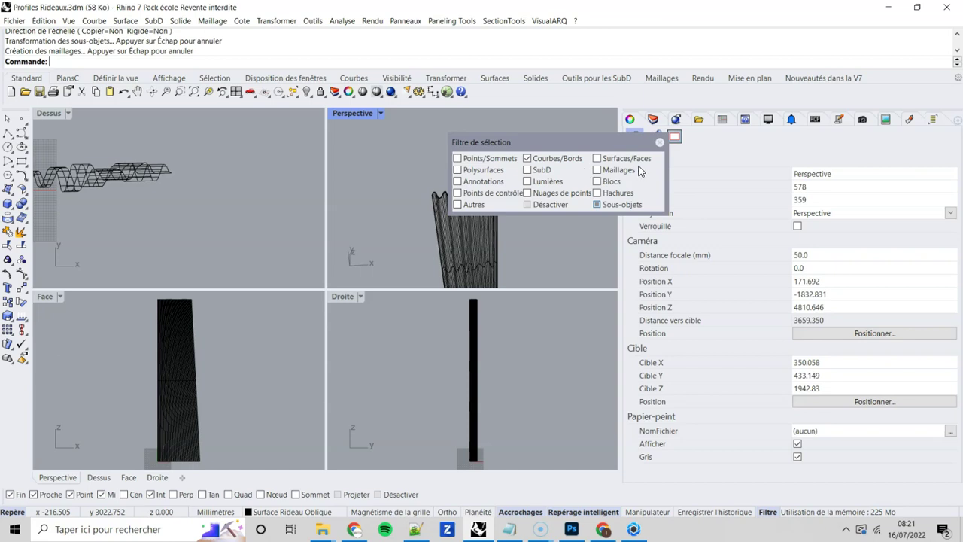
left_click(661, 143)
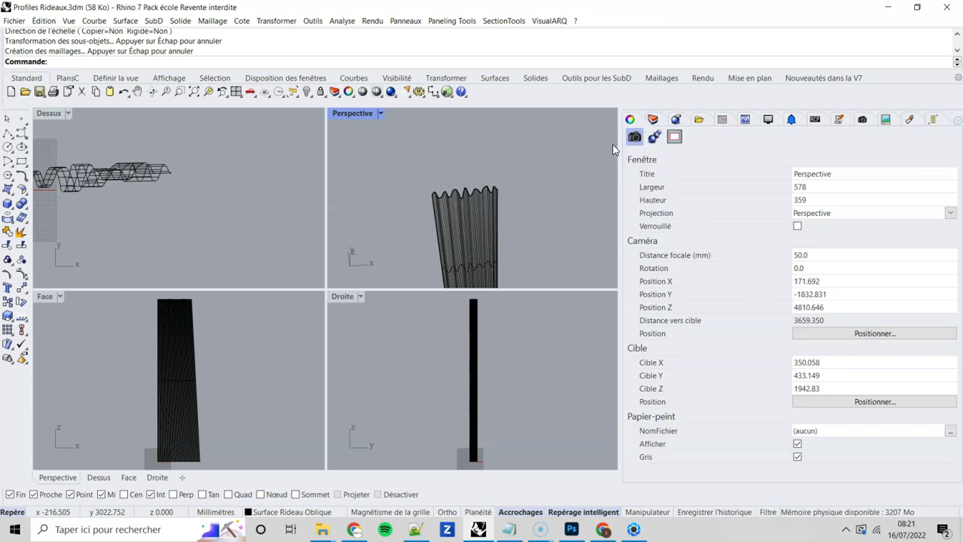
left_click(475, 217)
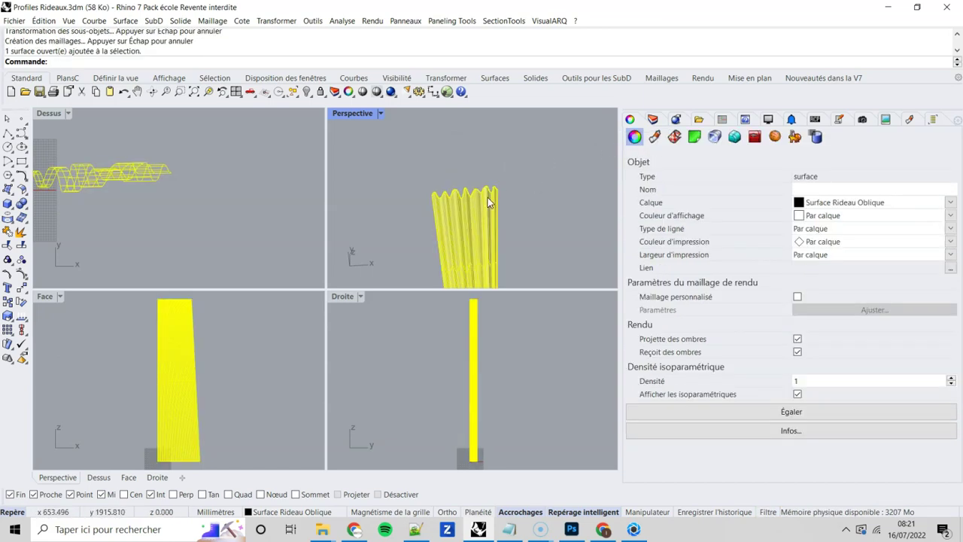
left_click(193, 93)
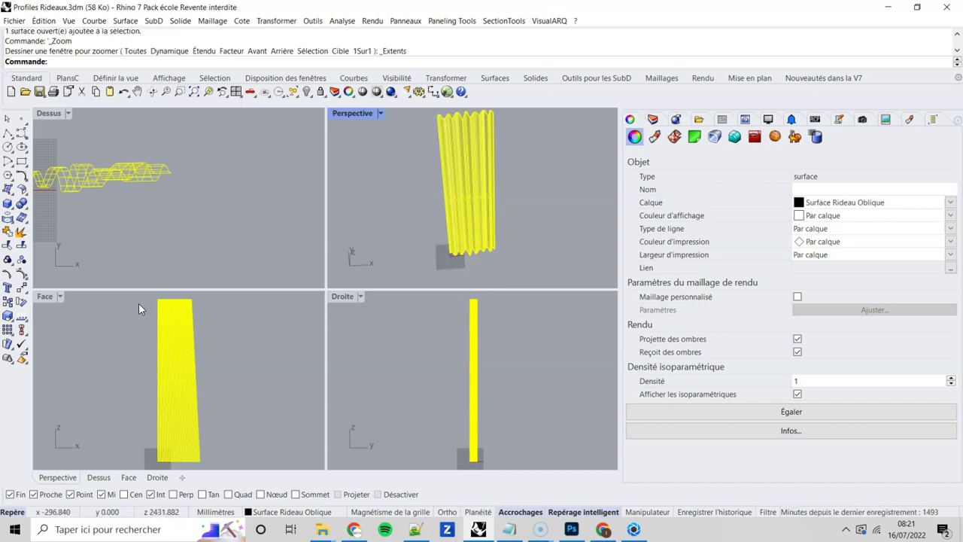
left_click(138, 303)
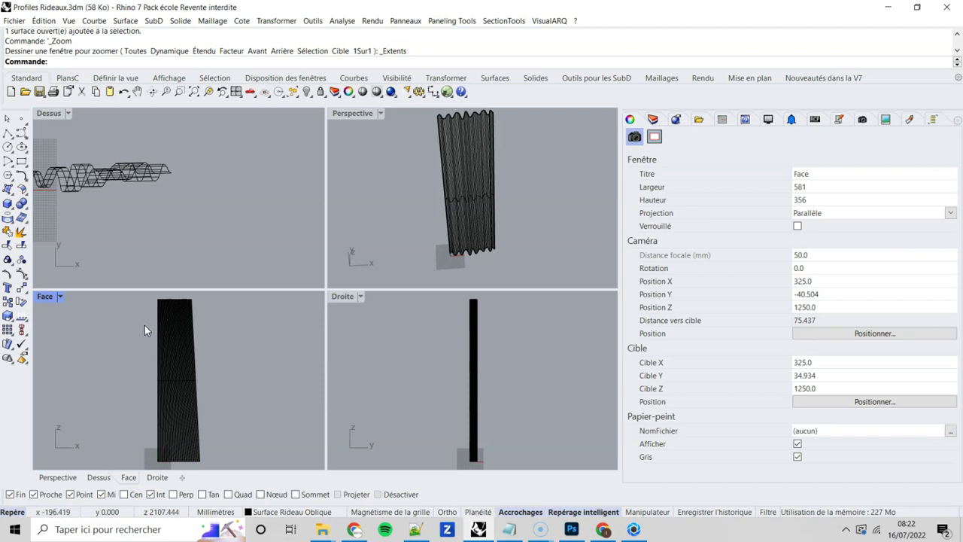
left_click(189, 320)
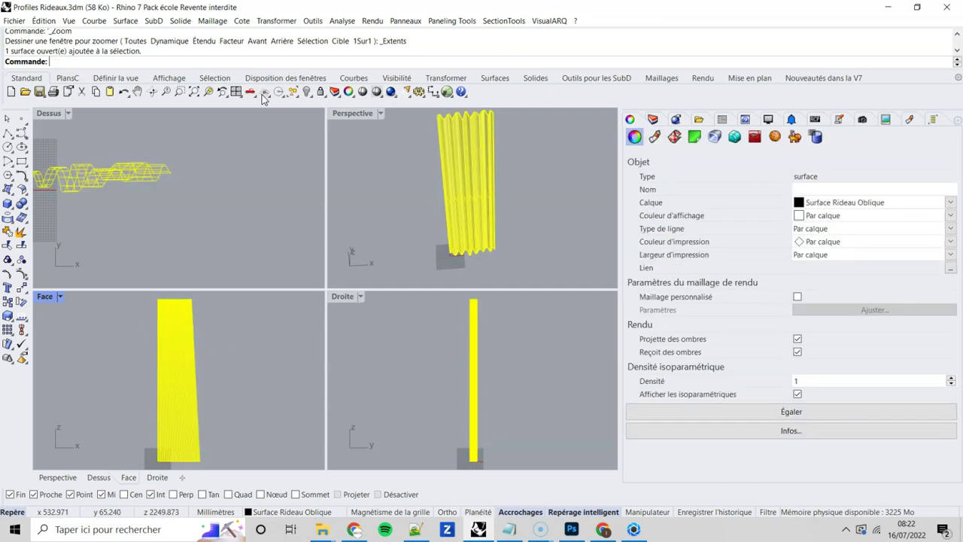
Mirror the curtain about a vertical plane through its top corner, then maximize the Perspective view.
left_click(276, 21)
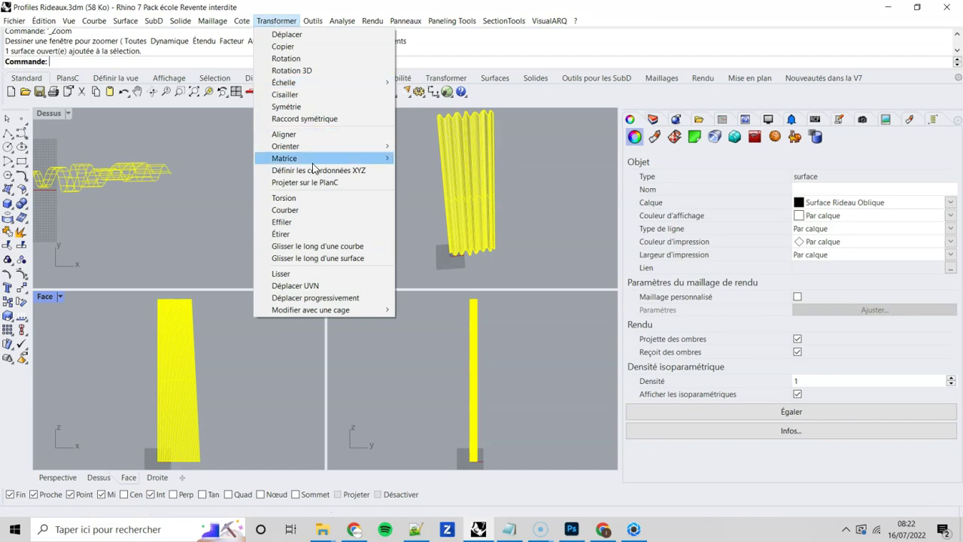
left_click(301, 106)
right_click_drag(241, 319, 236, 366)
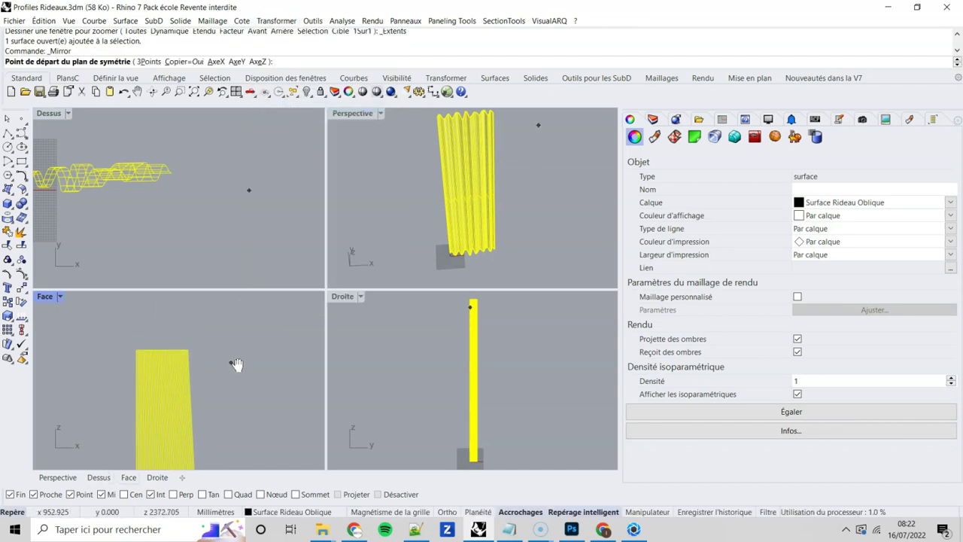
mouse_move(534, 140)
right_mouse_down()
mouse_move(514, 165)
mouse_move(462, 167)
right_mouse_up()
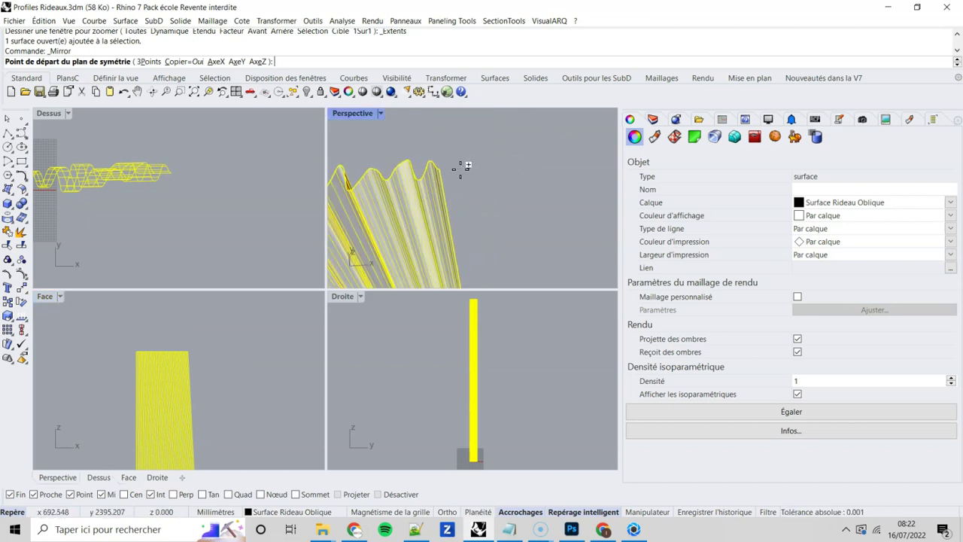
left_click(445, 162)
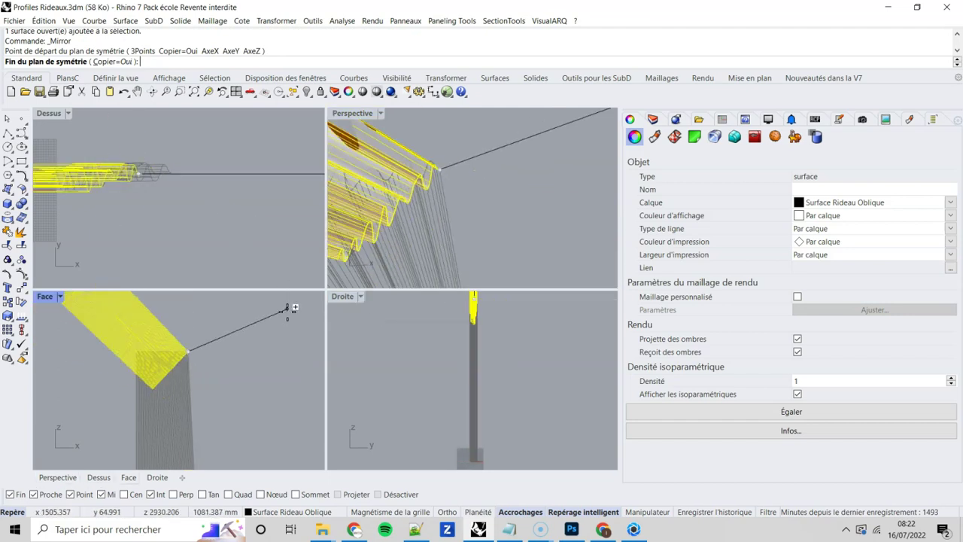
key("F8")
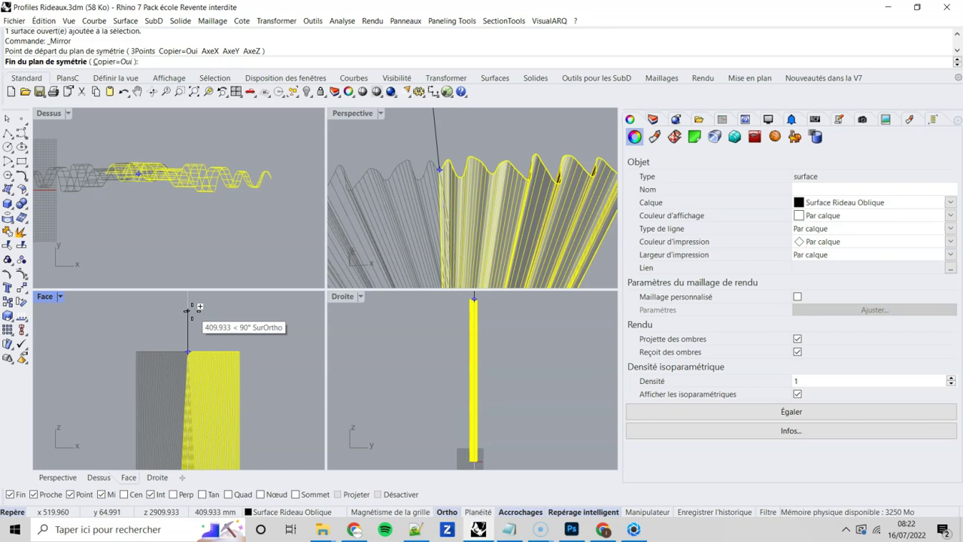
left_click(187, 311)
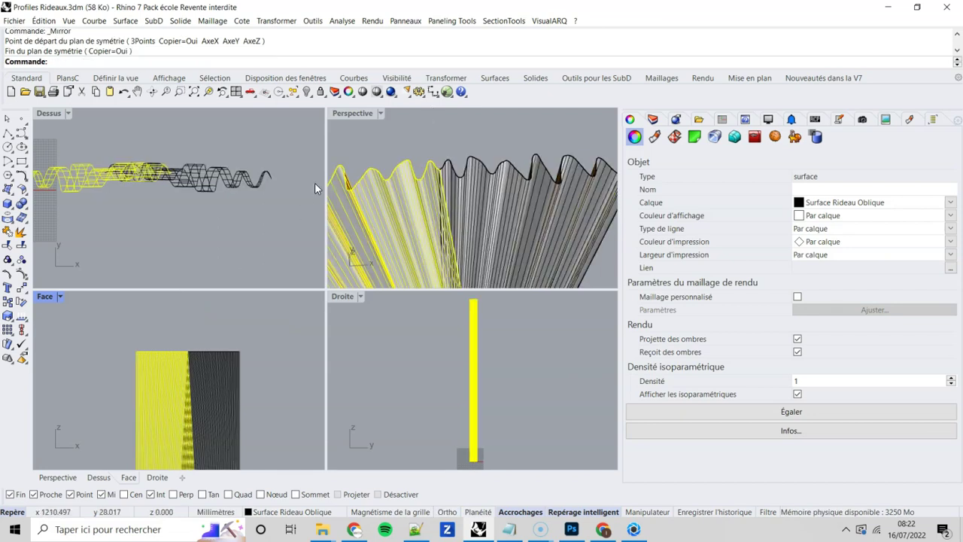
double_click(350, 111)
right_click_drag(373, 131, 362, 296)
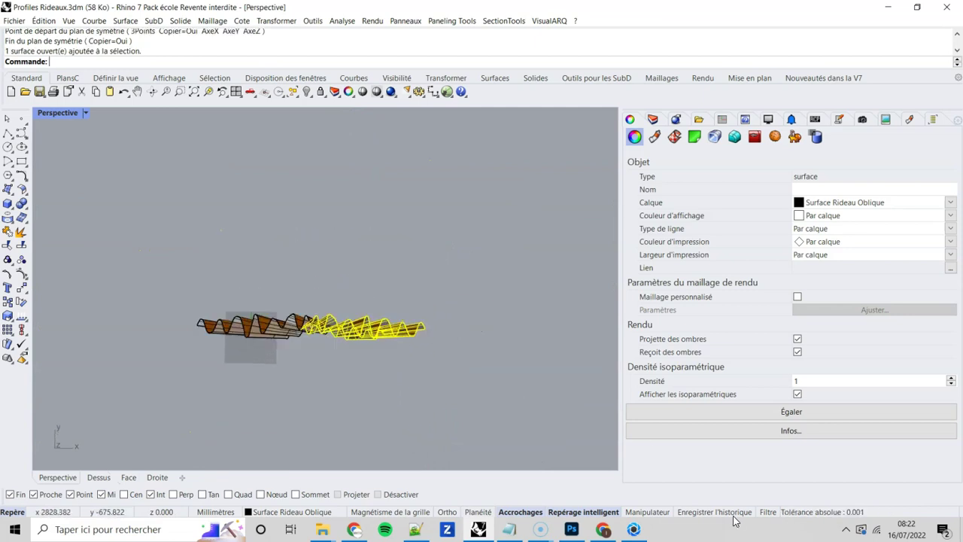
Nudge one panel with the gumball, orbit the double curtain upright, and show the layer list.
left_click(647, 512)
left_click_drag(369, 307, 374, 307)
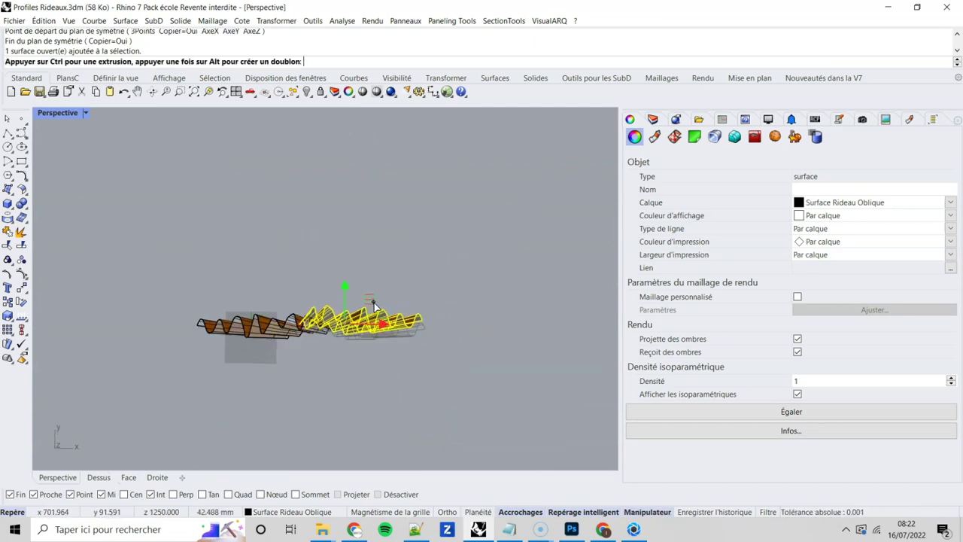
left_click(445, 259)
right_click_drag(446, 259, 446, 257)
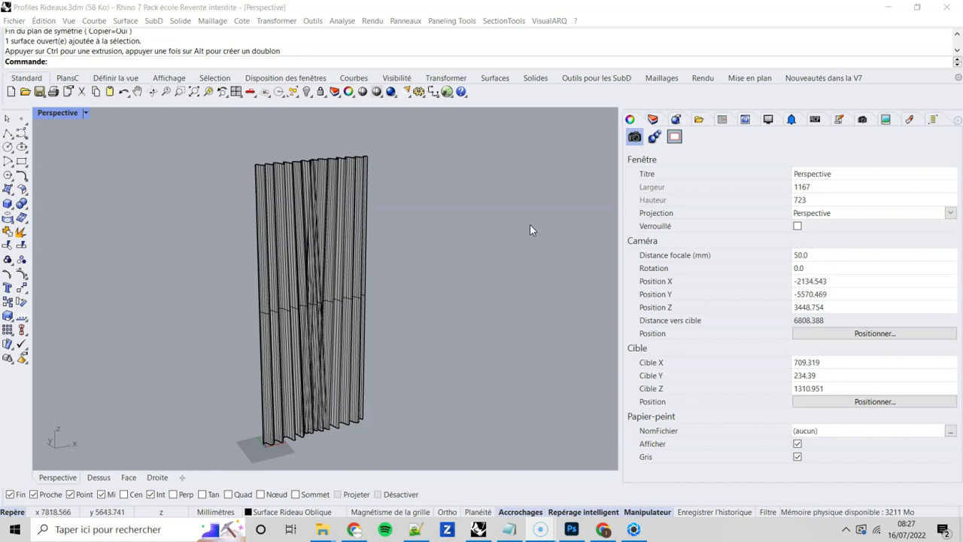
left_click(652, 120)
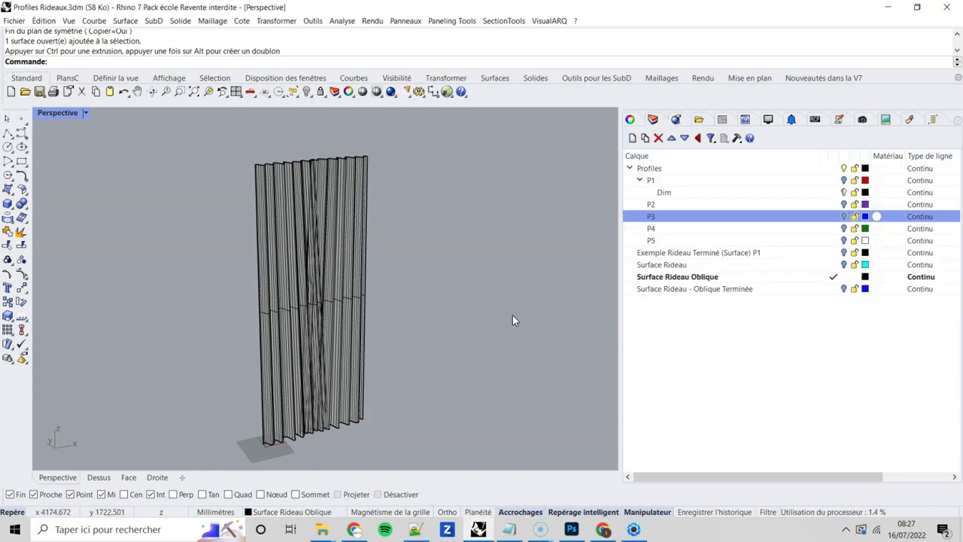